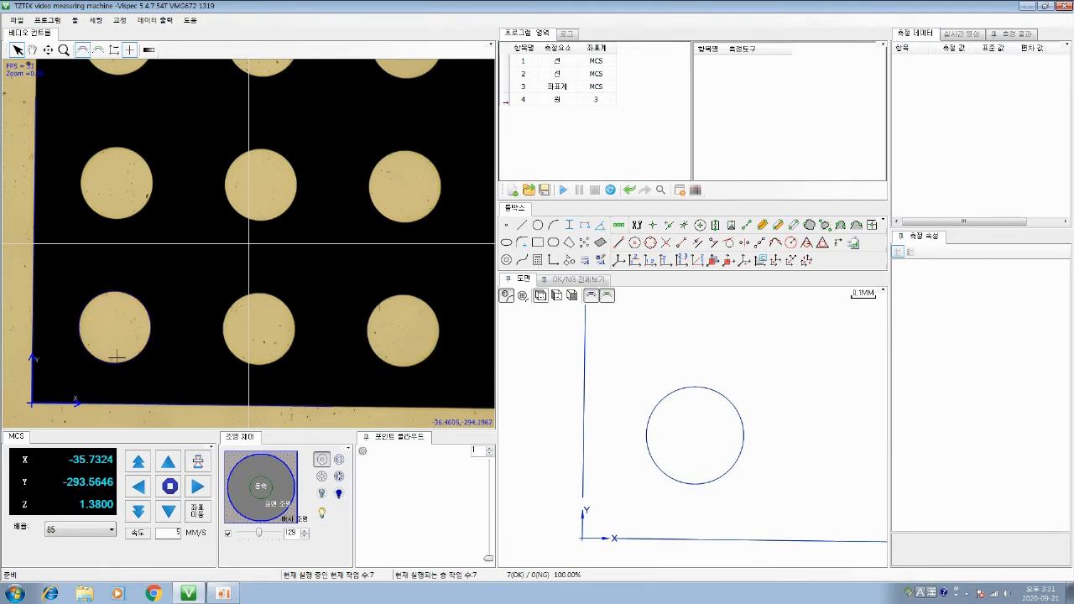
{"action": "left_click", "coordinate": [554, 100]}
{"action": "right_click", "coordinate": [555, 101]}
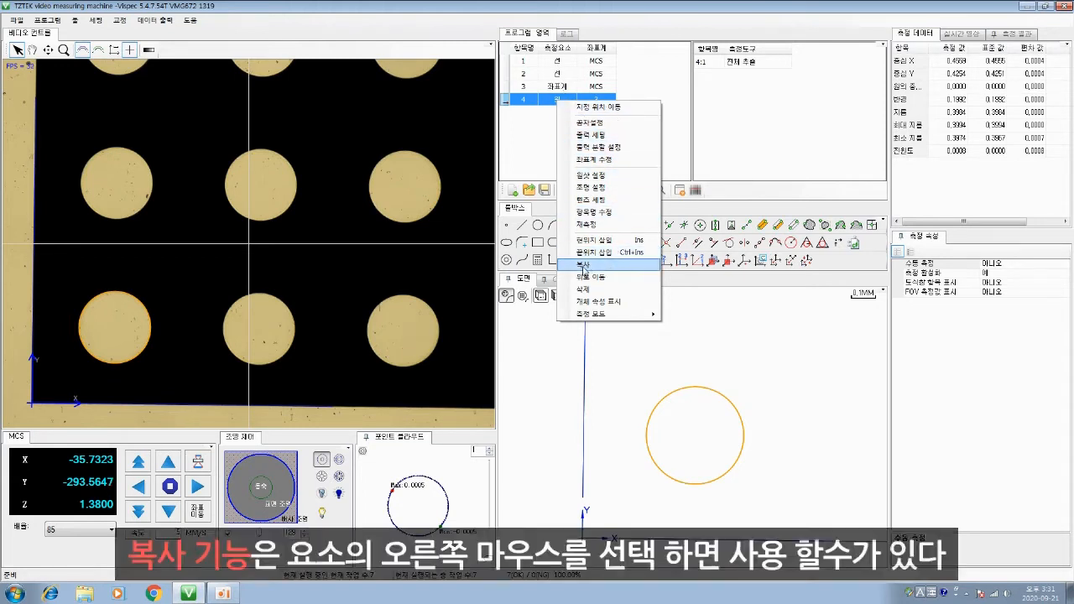
{"action": "left_click", "coordinate": [607, 267]}
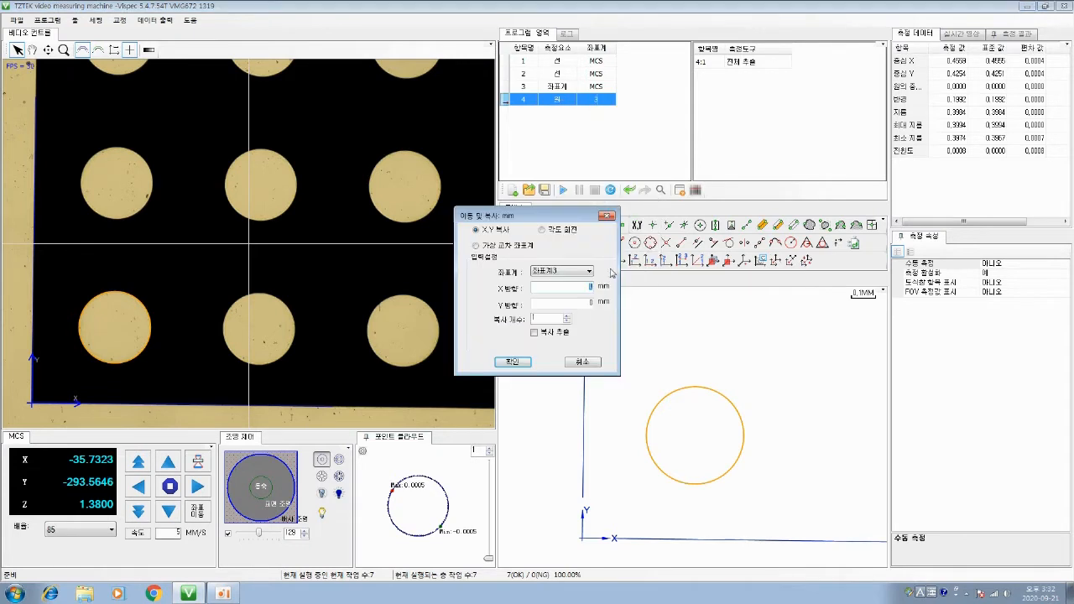
{"action": "left_click_drag", "start_coordinate": [512, 218], "coordinate": [694, 220]}
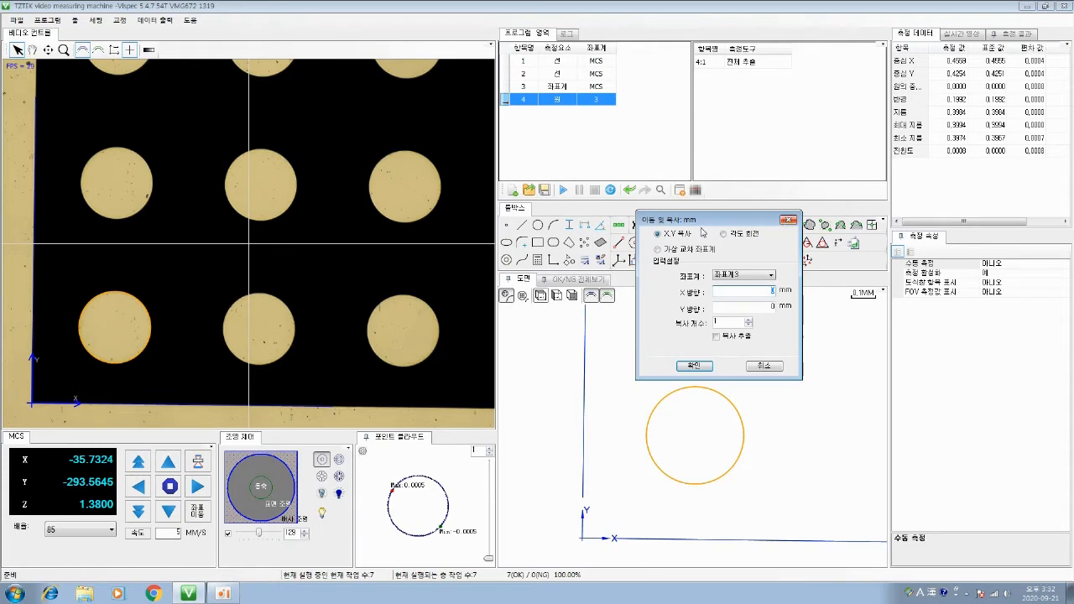
{"action": "left_click", "coordinate": [788, 219]}
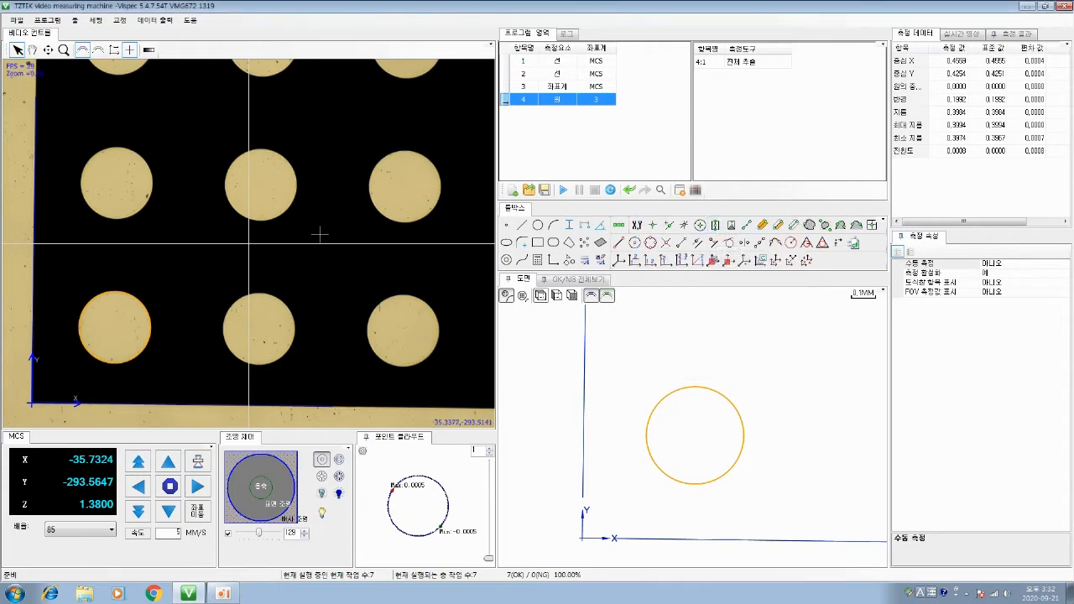
Set the magnification to 22 and bring the whole grid of holes into view.
{"action": "left_click", "coordinate": [104, 529]}
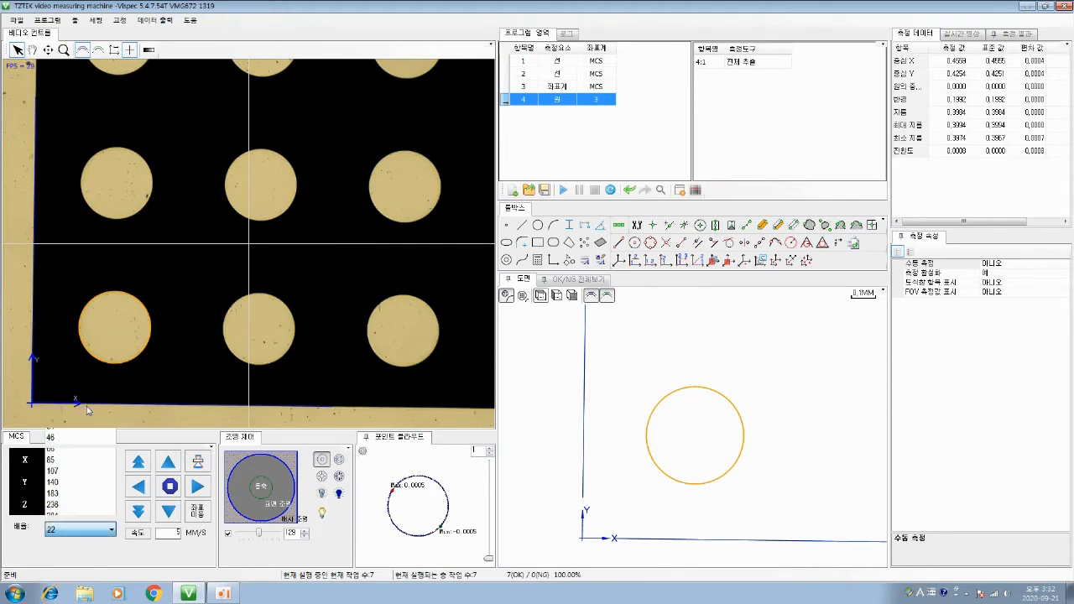
{"action": "left_click", "coordinate": [80, 403]}
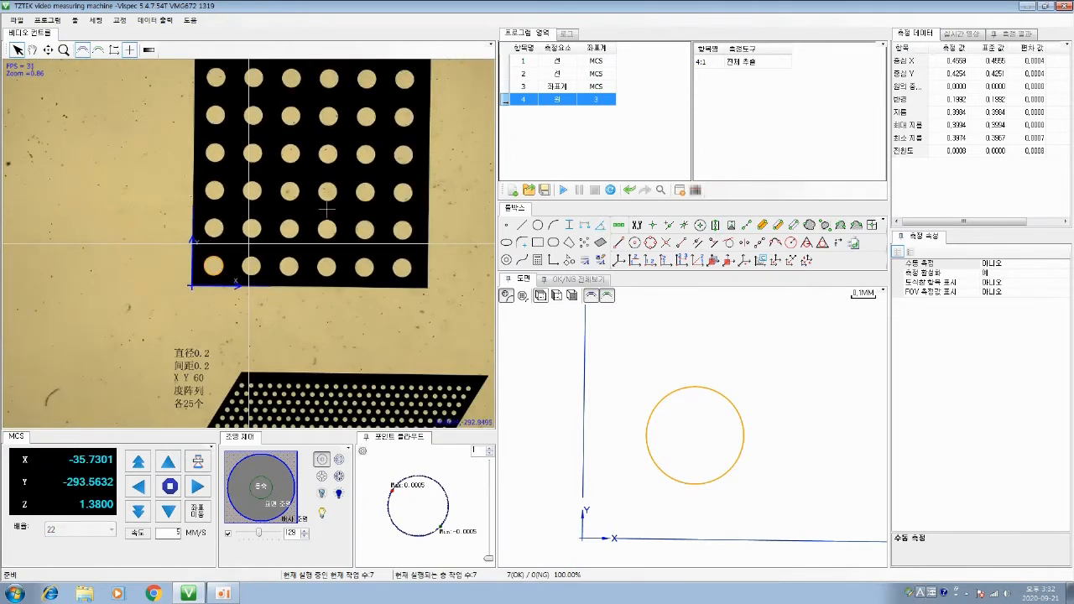
{"action": "left_click_drag", "start_coordinate": [326, 210], "coordinate": [313, 264]}
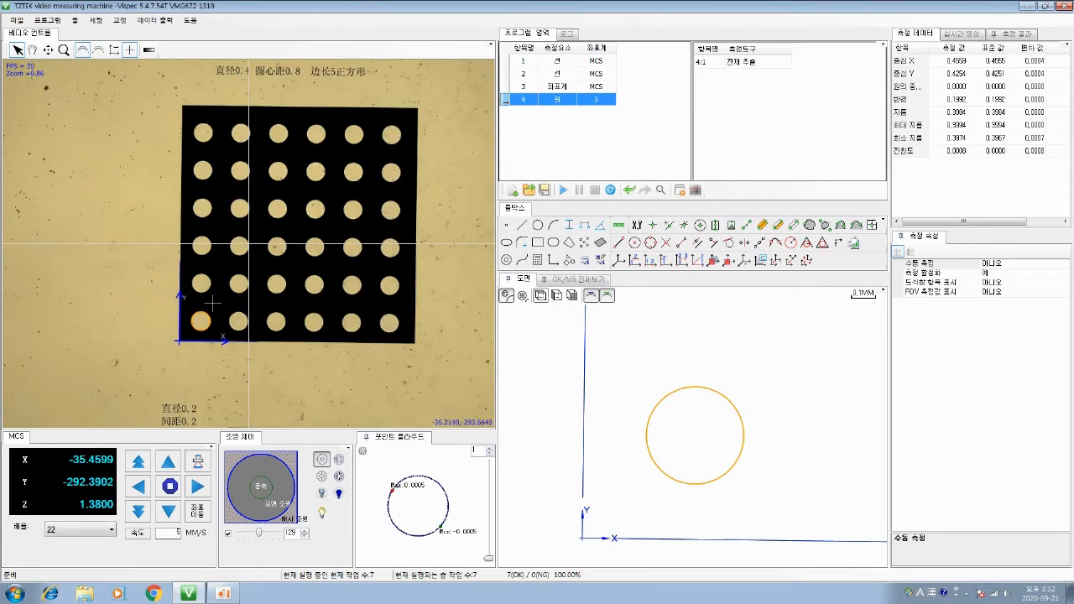
Measure the second hole of the bottom row and the hole directly above it as circles, fitting the extraction region to each hole's edge.
{"action": "left_click", "coordinate": [538, 224]}
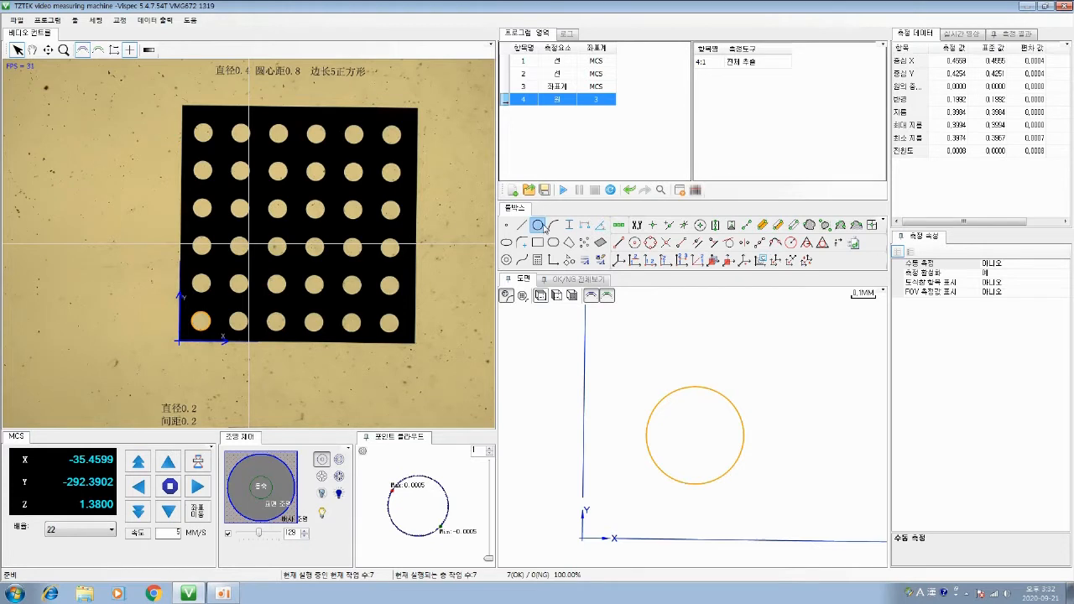
{"action": "left_click", "coordinate": [239, 320]}
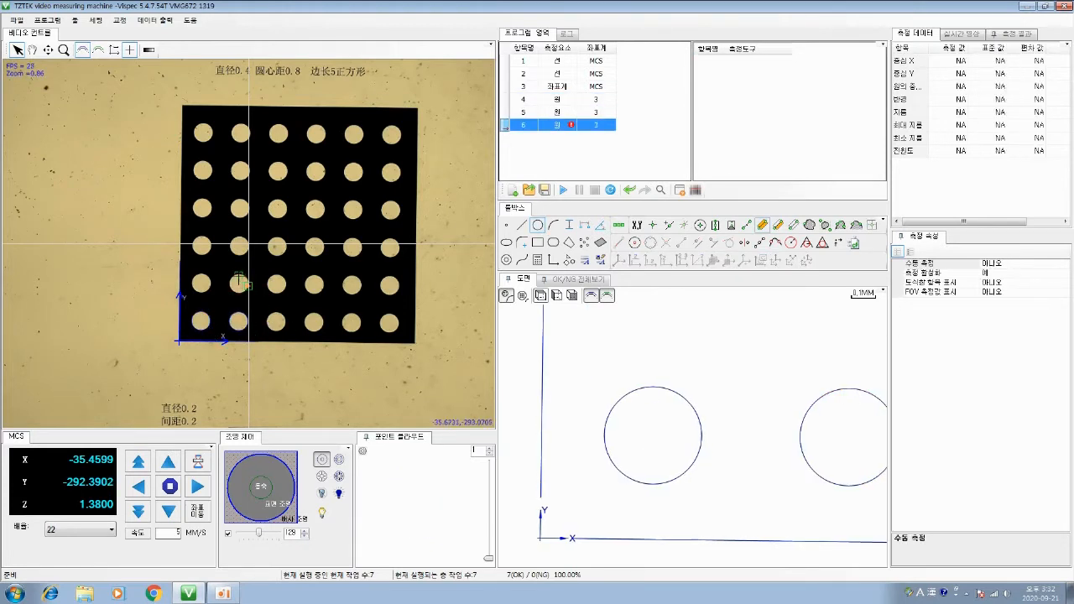
{"action": "left_click", "coordinate": [240, 282]}
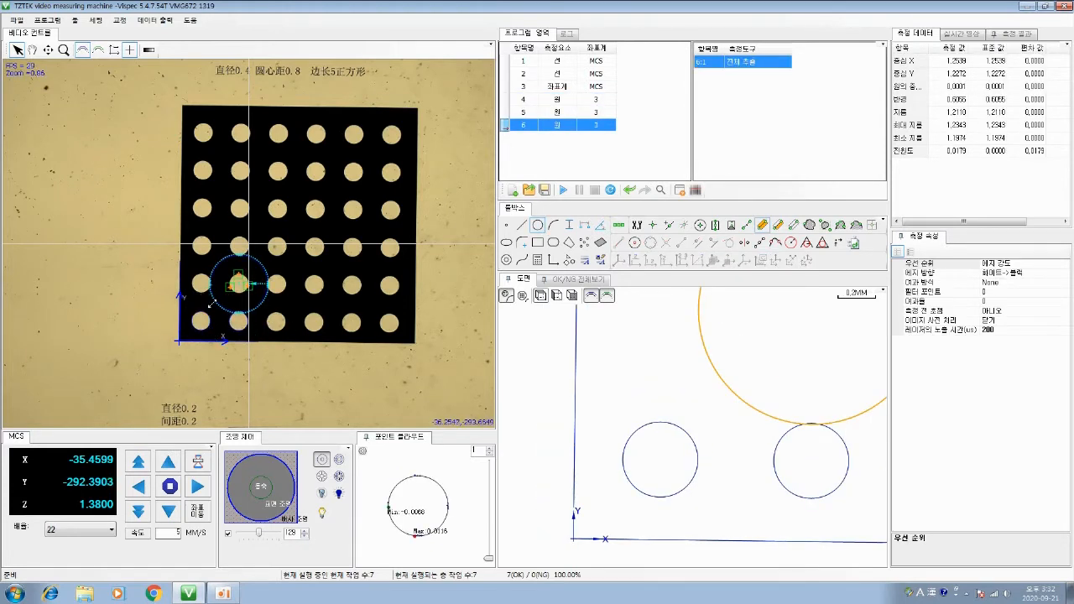
{"action": "left_click_drag", "start_coordinate": [213, 303], "coordinate": [237, 286]}
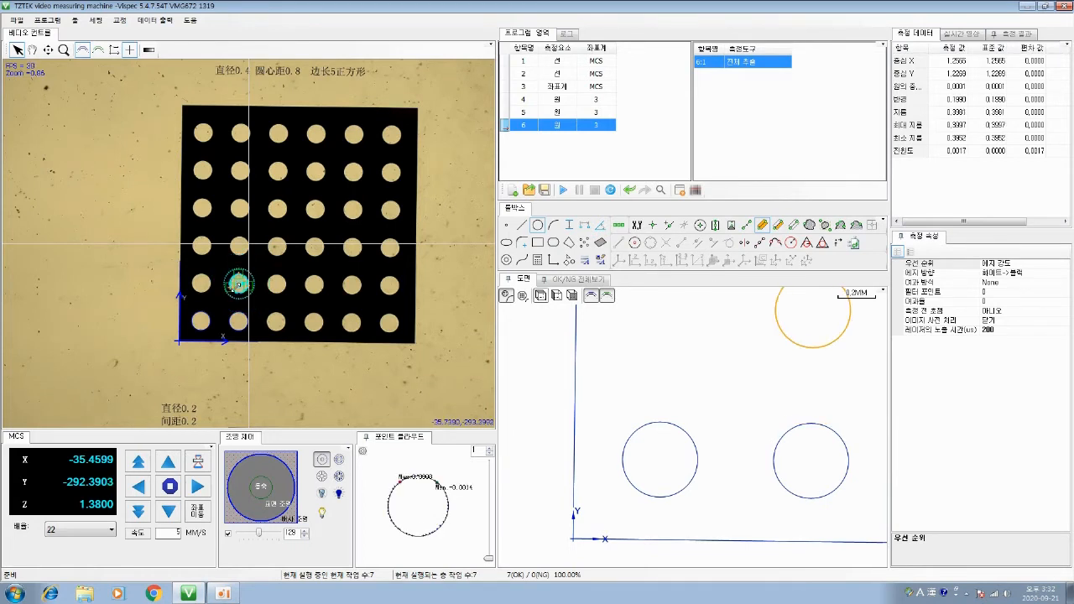
{"action": "left_click", "coordinate": [620, 342]}
Delete circle elements 6 and 5 from the measurement program and set the magnification to 85.
{"action": "left_click", "coordinate": [564, 127]}
{"action": "key", "text": "Delete"}
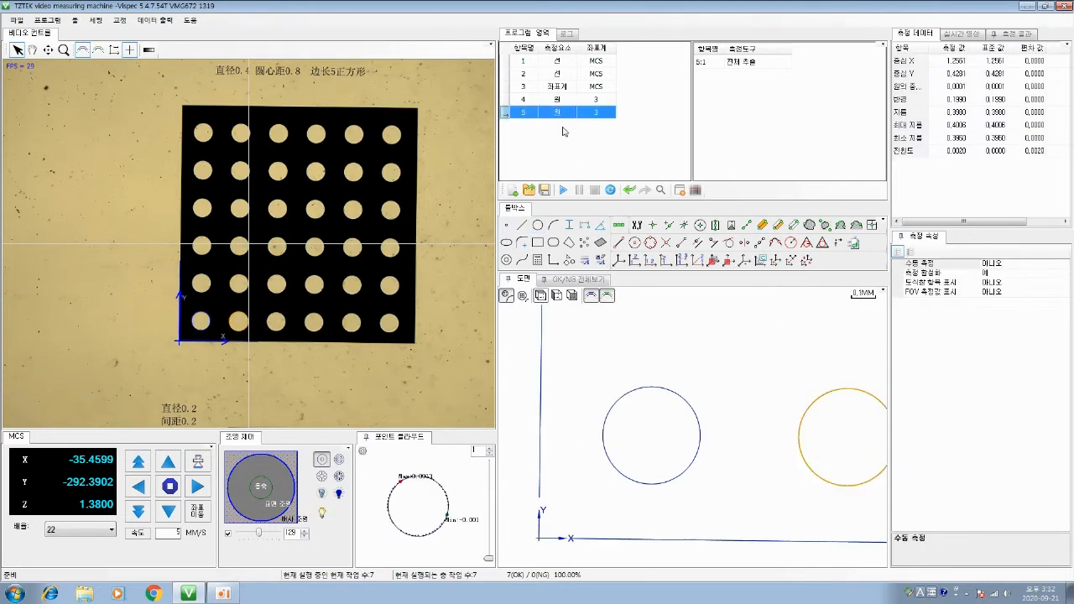
{"action": "key", "text": "Delete"}
{"action": "left_click", "coordinate": [91, 530]}
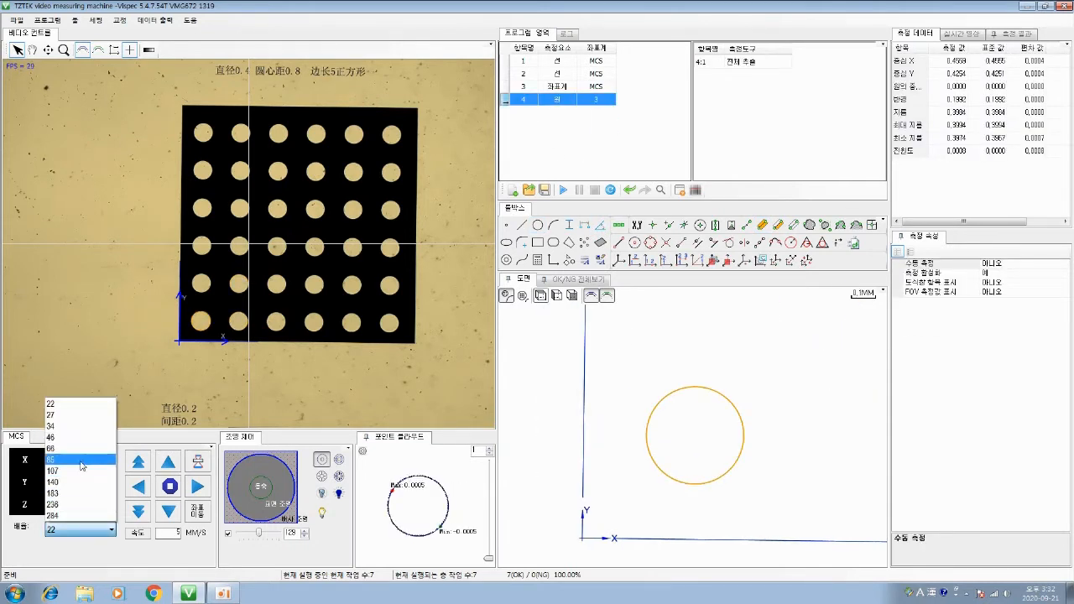
{"action": "left_click", "coordinate": [82, 459]}
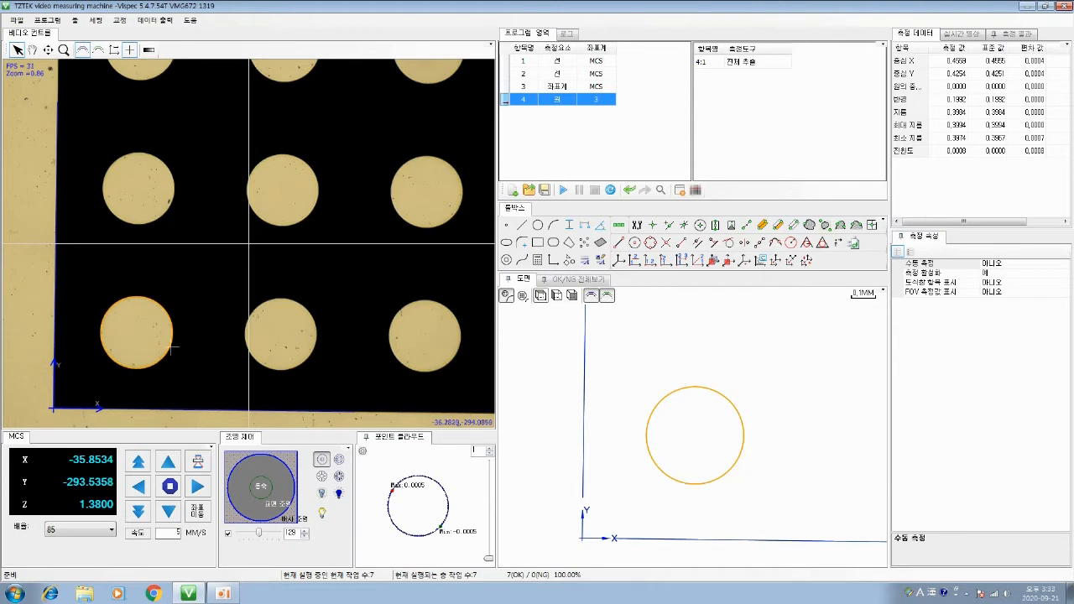
Start an X,Y copy of circle element 4 with 좌표계3 as the reference coordinate system.
{"action": "right_click", "coordinate": [566, 101]}
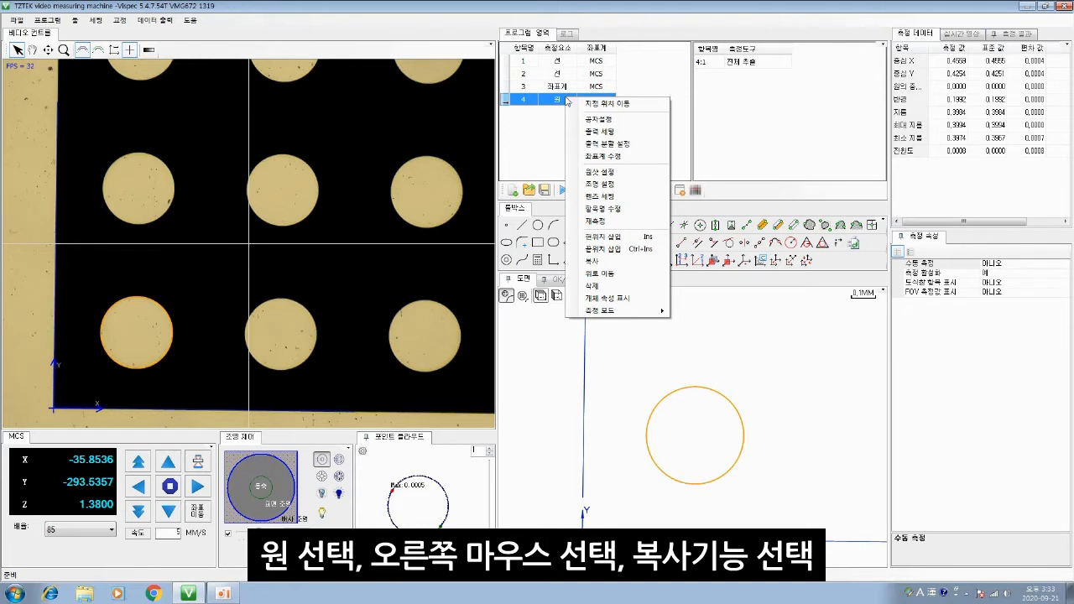
{"action": "left_click", "coordinate": [596, 261]}
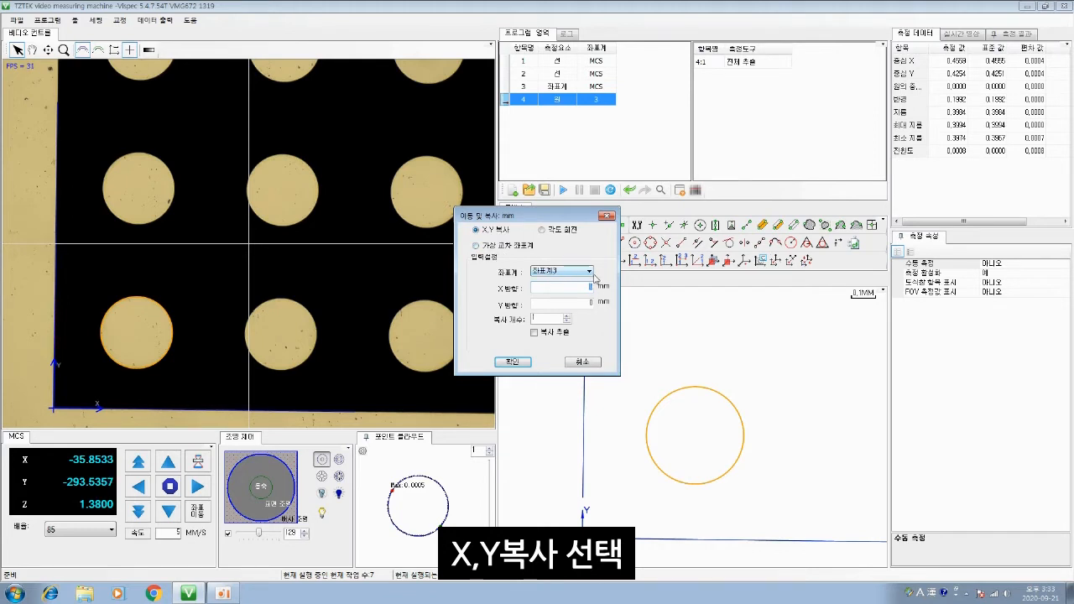
{"action": "left_click", "coordinate": [589, 272]}
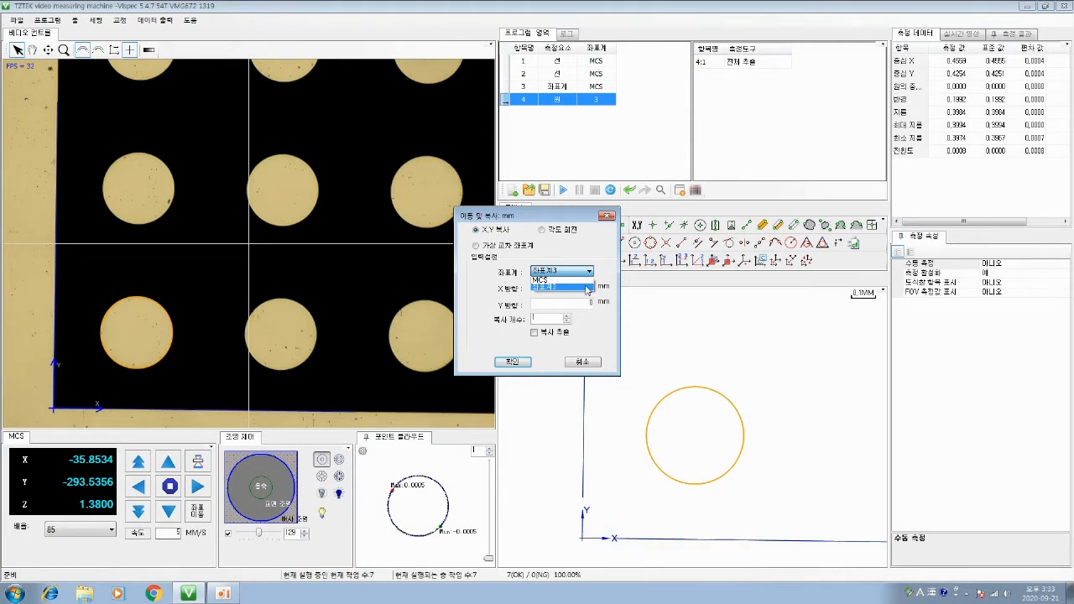
{"action": "left_click", "coordinate": [584, 290]}
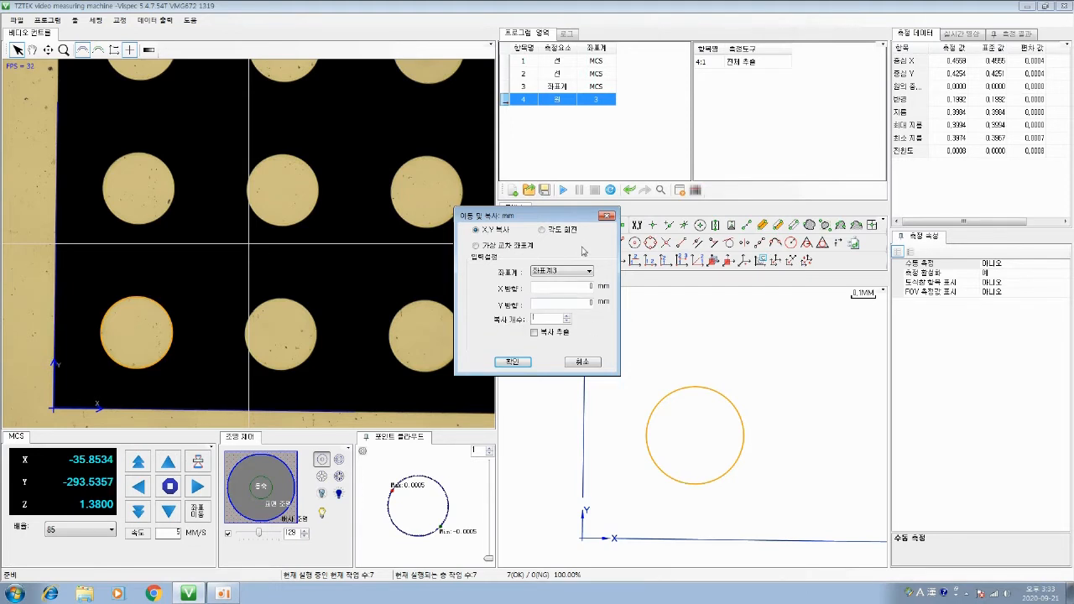
{"action": "left_click_drag", "start_coordinate": [554, 220], "coordinate": [739, 191]}
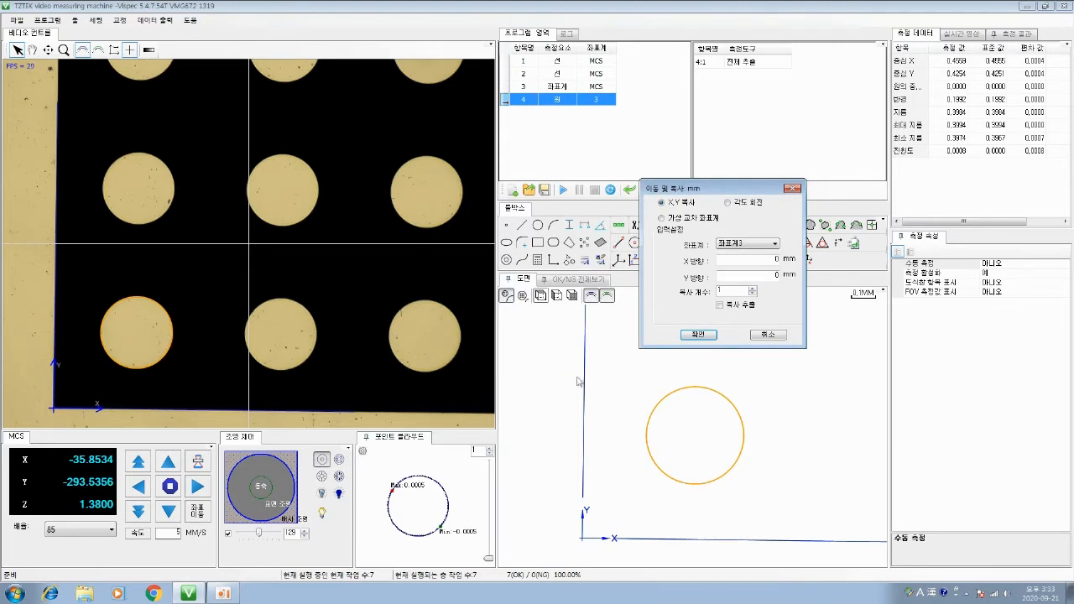
Set the X distance to 0.8 mm and the copy count to 2, fill in the Y distance, and create the copies.
{"action": "double_click", "coordinate": [769, 260]}
{"action": "left_click_drag", "start_coordinate": [772, 275], "coordinate": [798, 278]}
{"action": "left_click", "coordinate": [697, 335]}
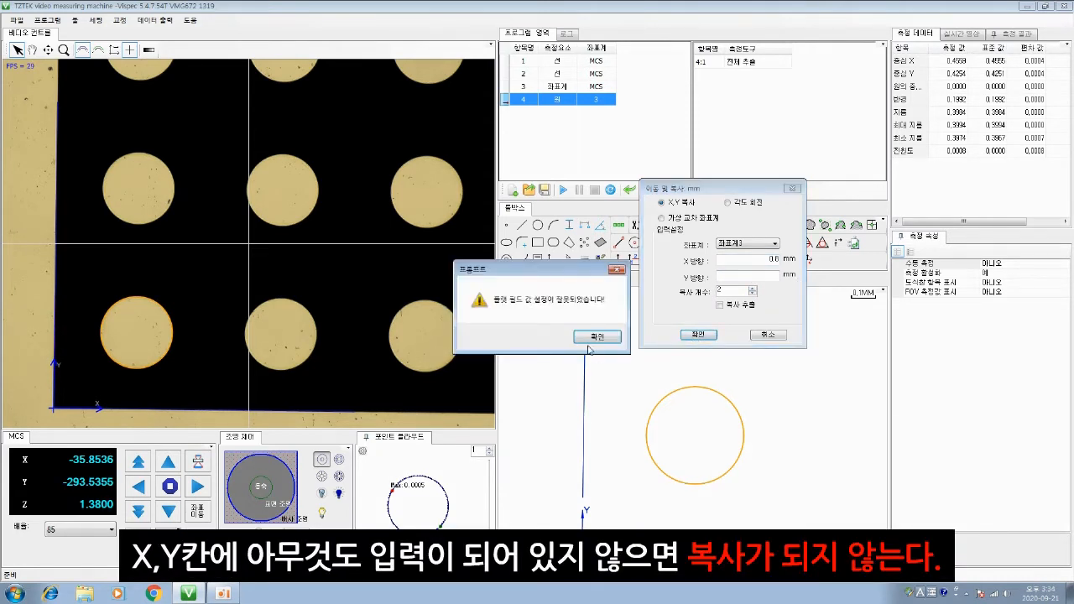
{"action": "left_click", "coordinate": [621, 271]}
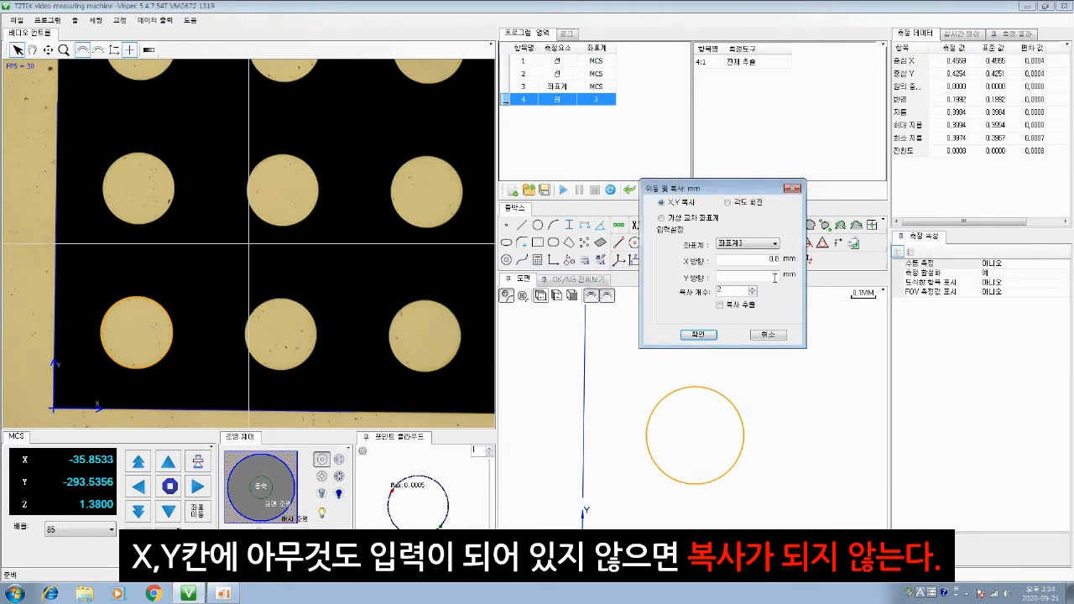
{"action": "left_click", "coordinate": [699, 336]}
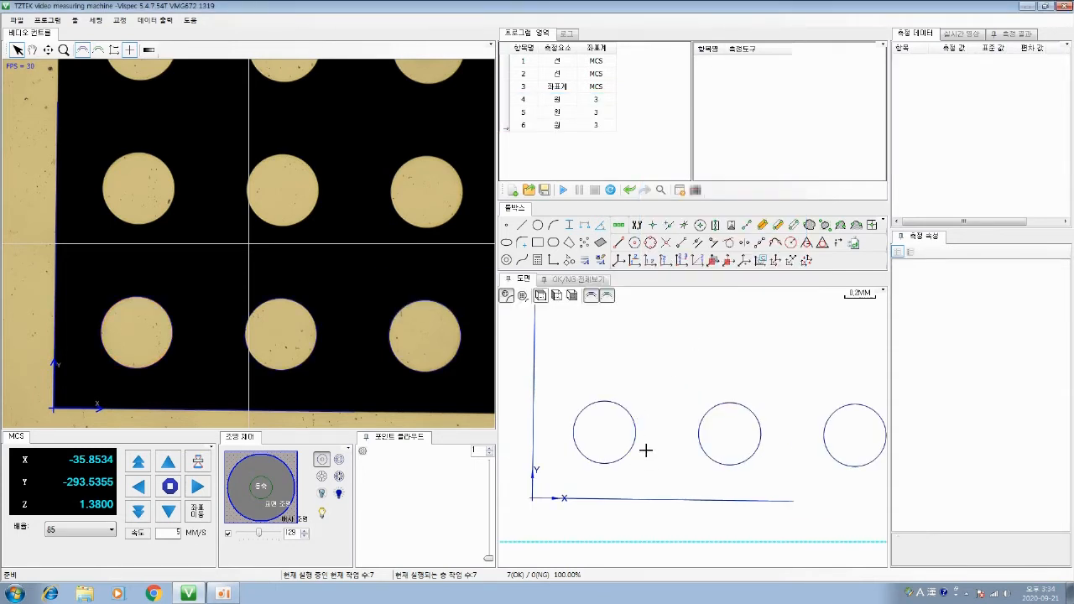
Select the three circles of the bottom row and copy them once in the Y direction to form the second row.
{"action": "left_click_drag", "start_coordinate": [674, 440], "coordinate": [629, 449]}
{"action": "scroll", "coordinate": [630, 449], "scroll_direction": "down", "scroll_amount": 1}
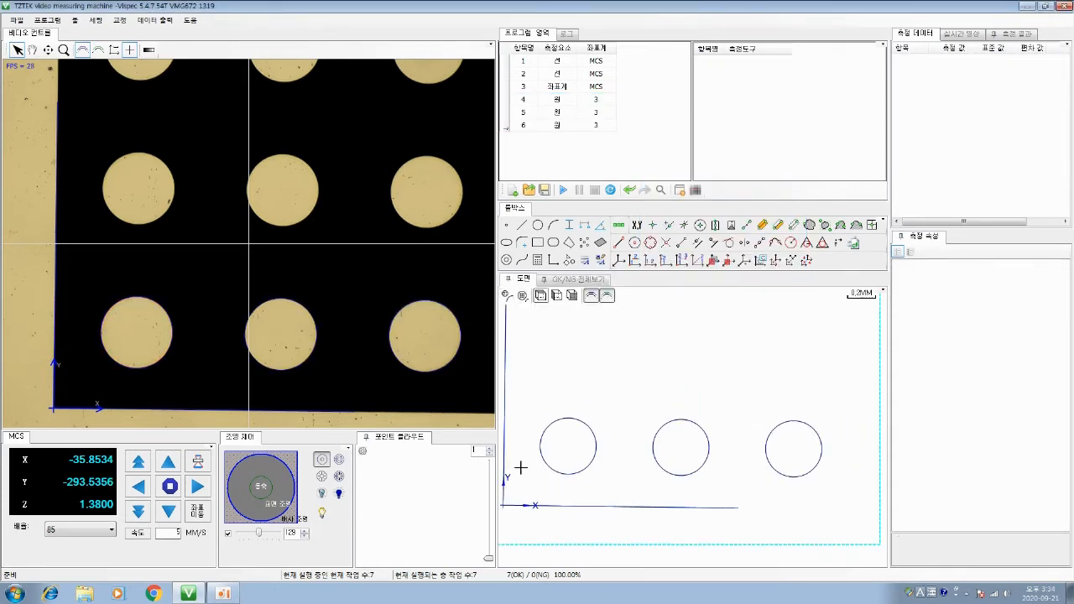
{"action": "left_click_drag", "start_coordinate": [233, 272], "coordinate": [357, 382]}
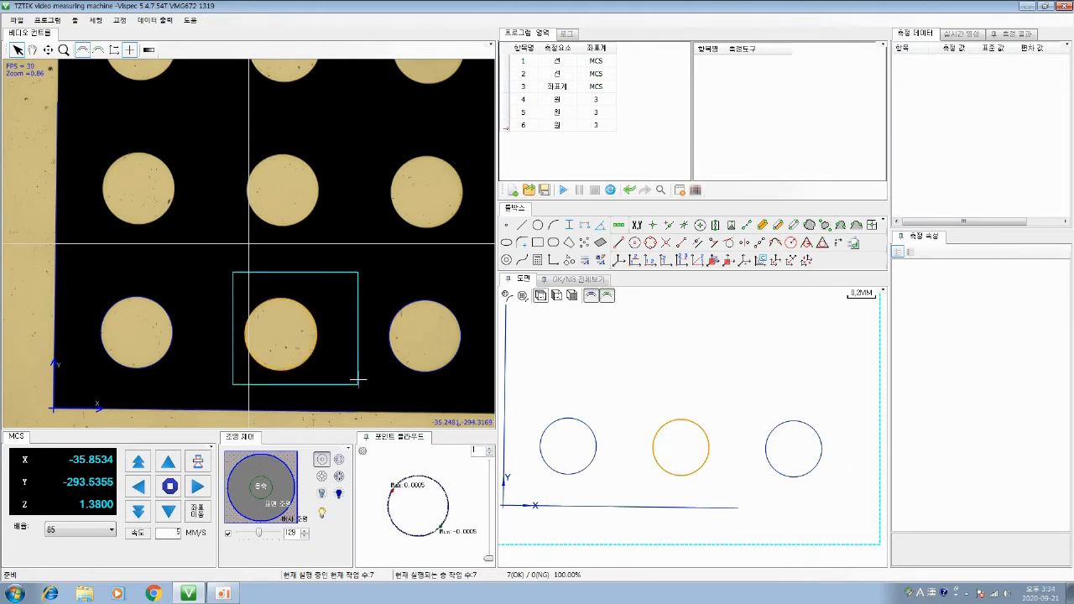
{"action": "left_click_drag", "start_coordinate": [369, 289], "coordinate": [487, 386]}
{"action": "mouse_move", "coordinate": [80, 281]}
{"action": "left_mouse_down"}
{"action": "mouse_move", "coordinate": [106, 301]}
{"action": "mouse_move", "coordinate": [475, 384]}
{"action": "left_mouse_up"}
{"action": "left_click", "coordinate": [540, 333]}
{"action": "left_click_drag", "start_coordinate": [541, 400], "coordinate": [804, 474]}
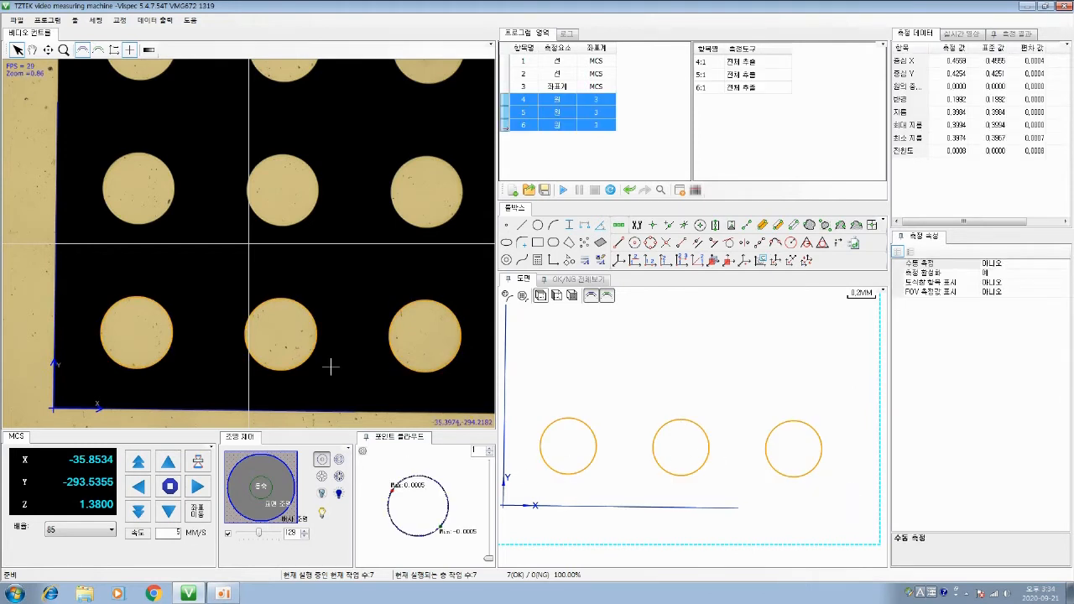
{"action": "left_click_drag", "start_coordinate": [91, 263], "coordinate": [469, 394]}
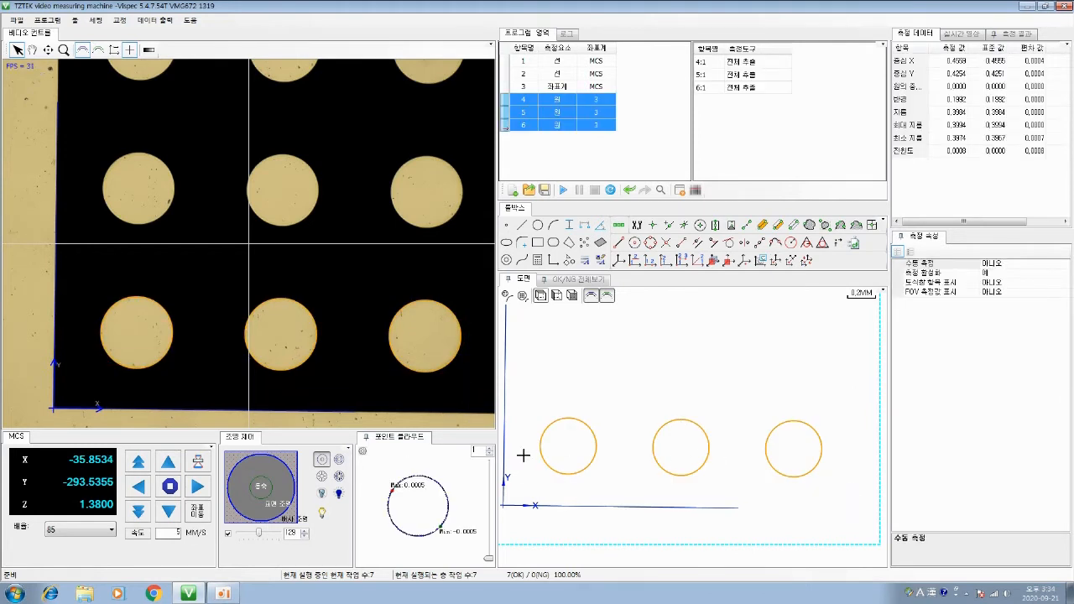
{"action": "right_click", "coordinate": [564, 112]}
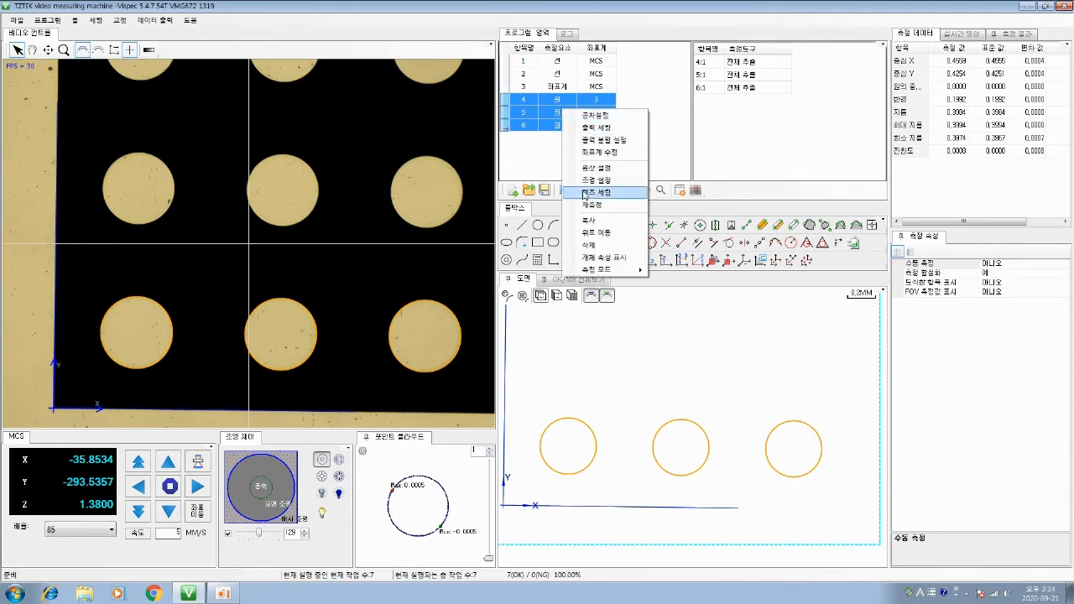
{"action": "left_click", "coordinate": [588, 220]}
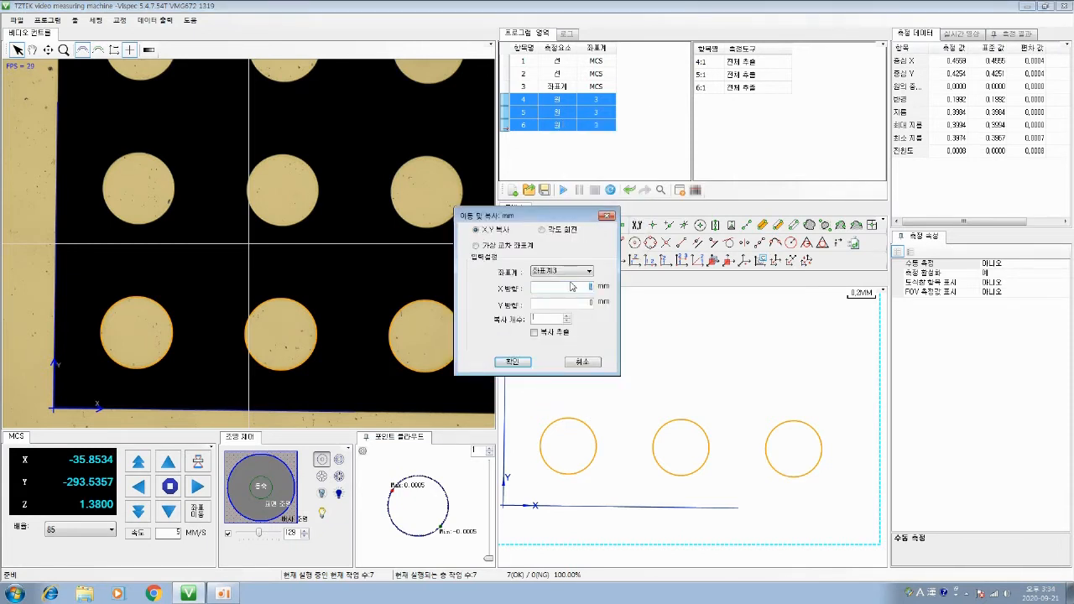
{"action": "left_click", "coordinate": [571, 302]}
{"action": "left_click", "coordinate": [509, 361]}
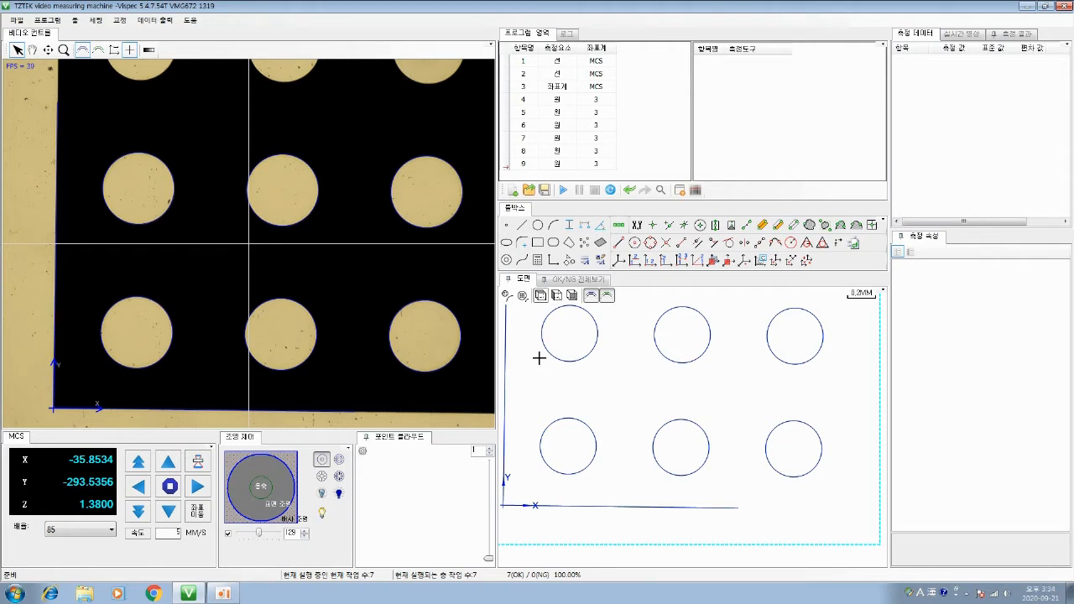
Run the measurement program from the first line, manually remeasuring the plate's bottom edge and left edge so the remaining elements are measured.
{"action": "left_click", "coordinate": [562, 65]}
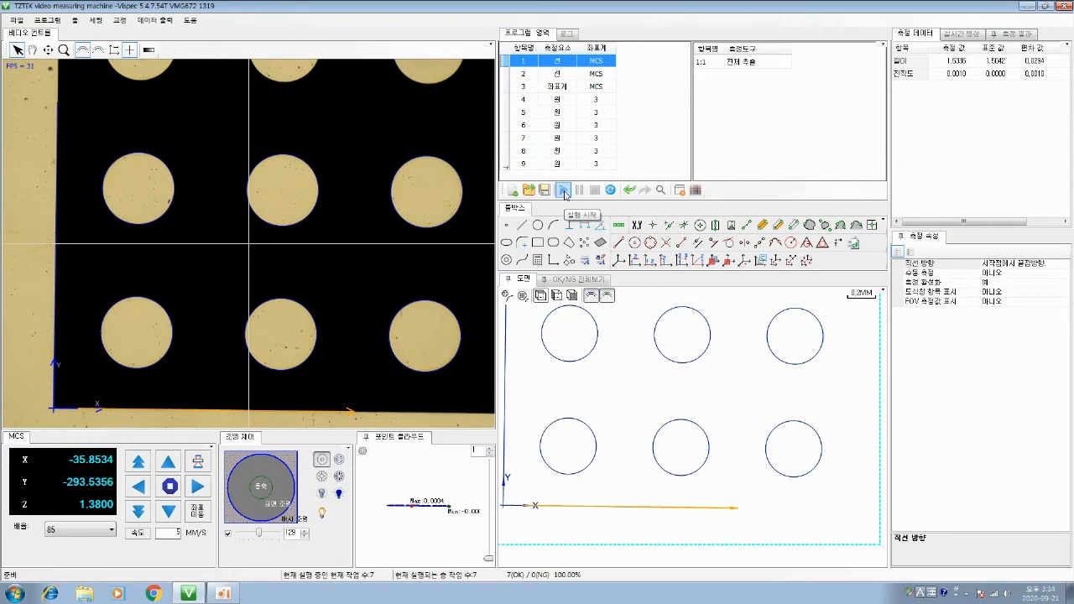
{"action": "left_click", "coordinate": [564, 191]}
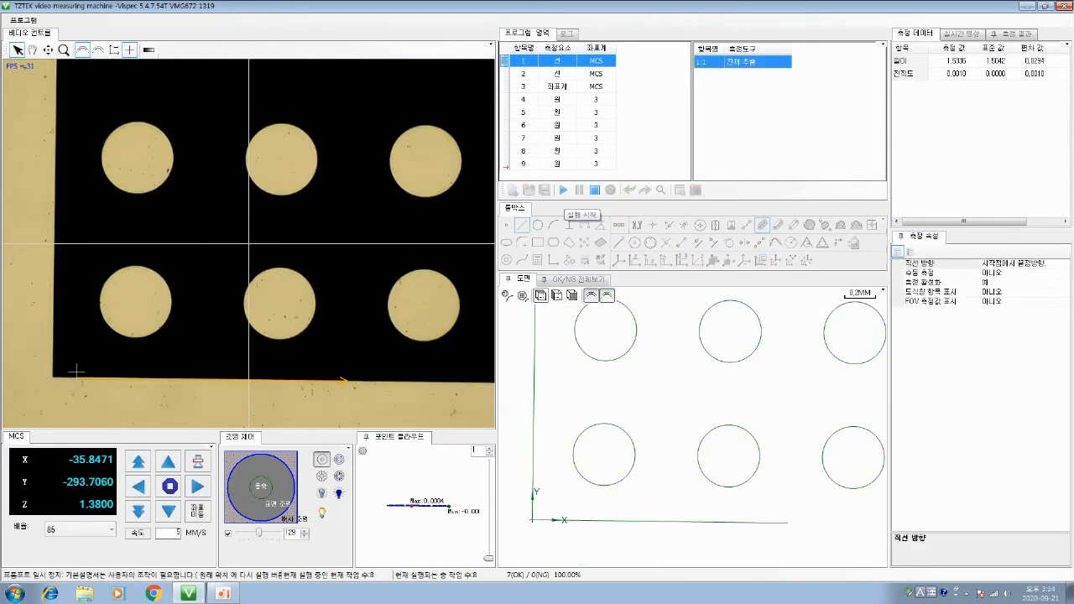
{"action": "left_click_drag", "start_coordinate": [76, 371], "coordinate": [344, 379]}
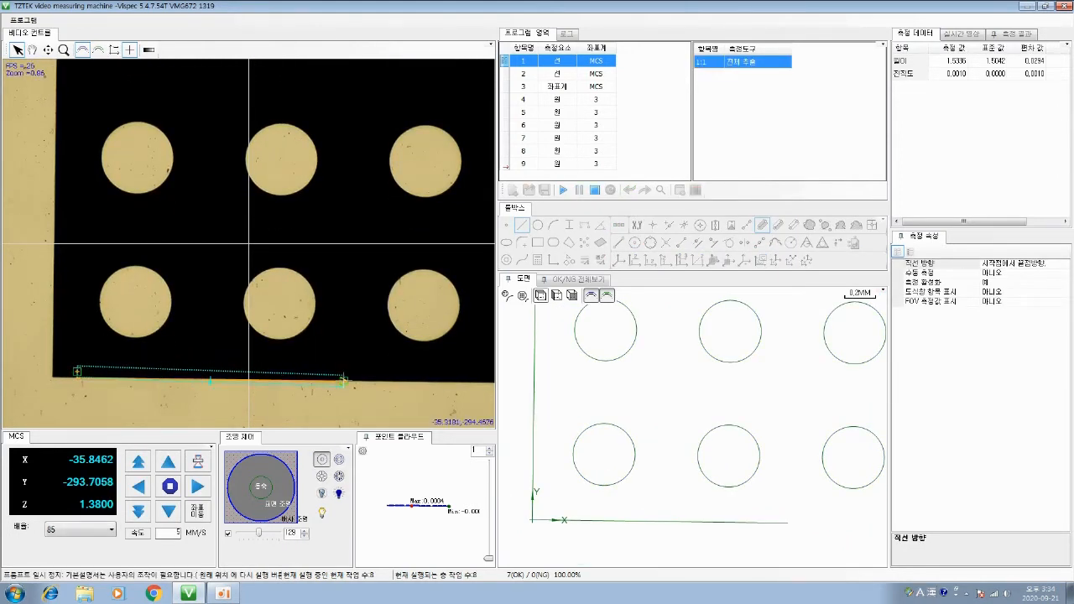
{"action": "left_click", "coordinate": [559, 194]}
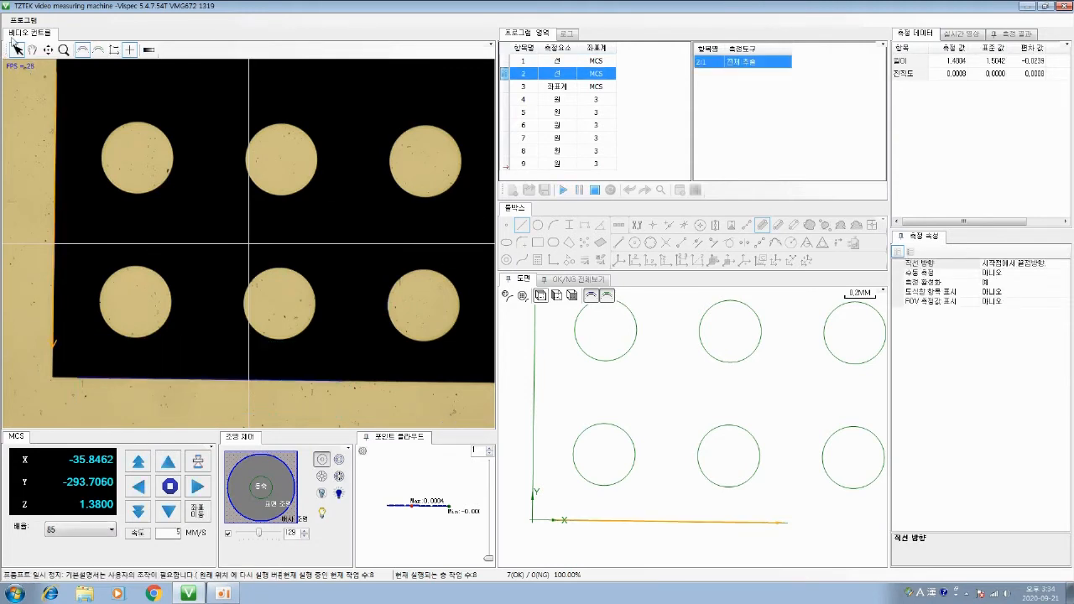
{"action": "left_click_drag", "start_coordinate": [55, 102], "coordinate": [54, 323]}
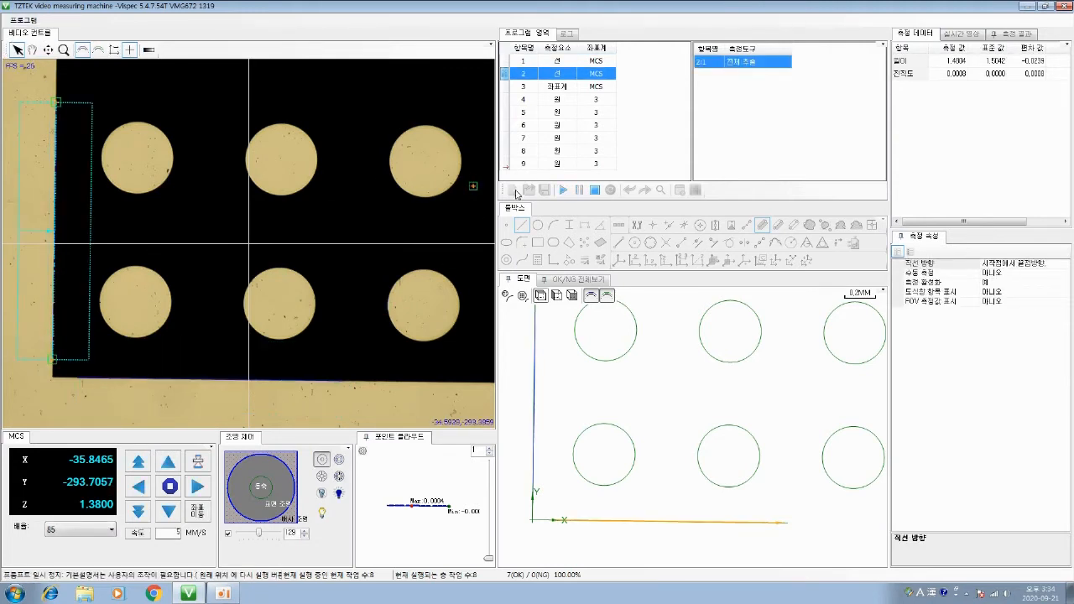
{"action": "left_click", "coordinate": [563, 191]}
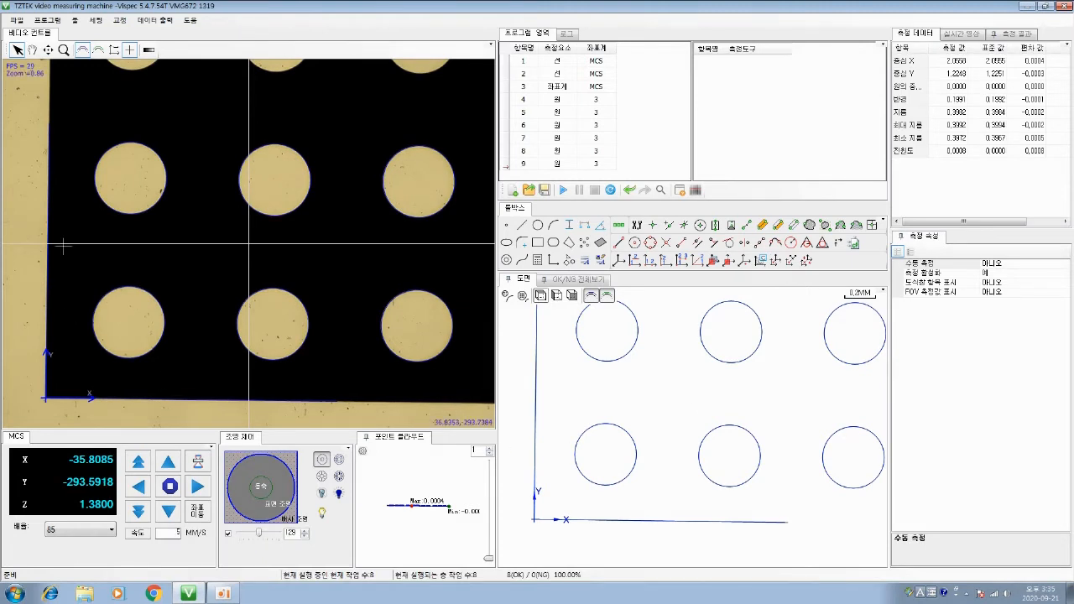
Select all nine program elements and apply the one-shot setting (원샷 설정) to them.
{"action": "left_click_drag", "start_coordinate": [547, 60], "coordinate": [547, 172]}
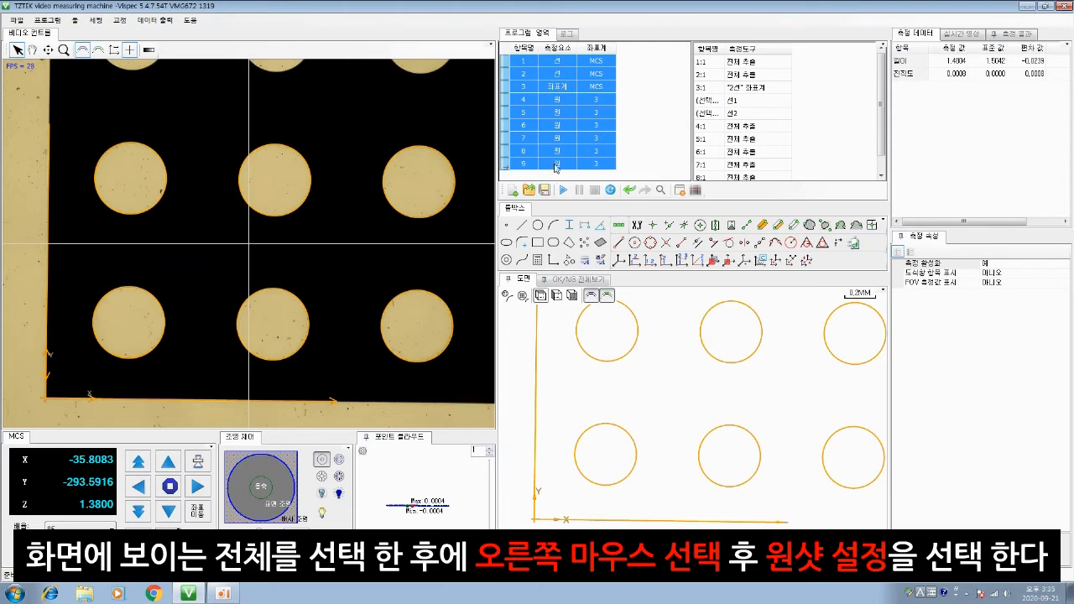
{"action": "right_click", "coordinate": [556, 167]}
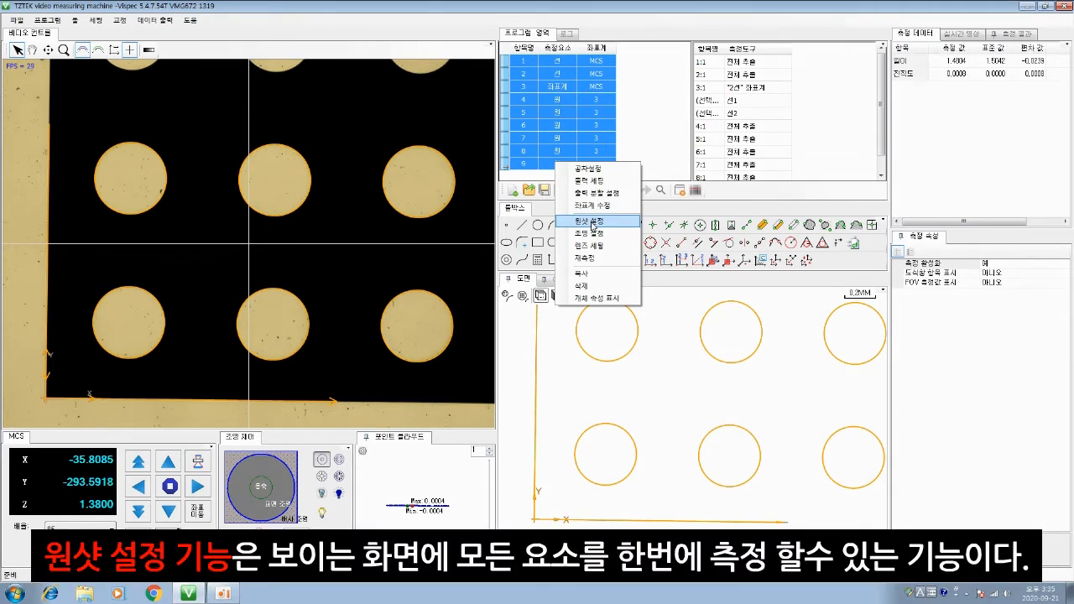
{"action": "left_click", "coordinate": [593, 223]}
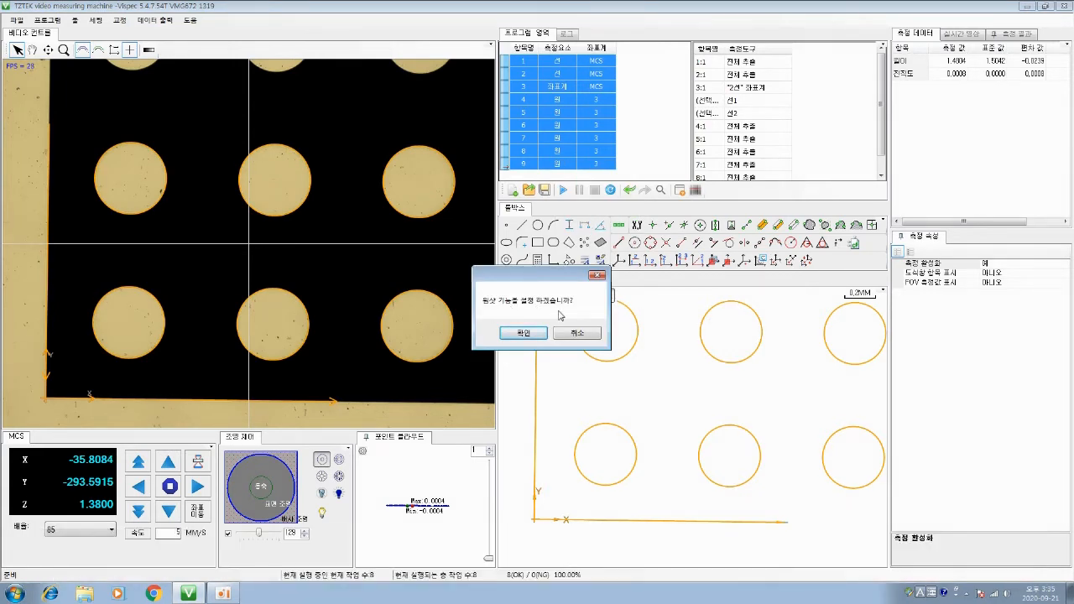
{"action": "left_click", "coordinate": [541, 334]}
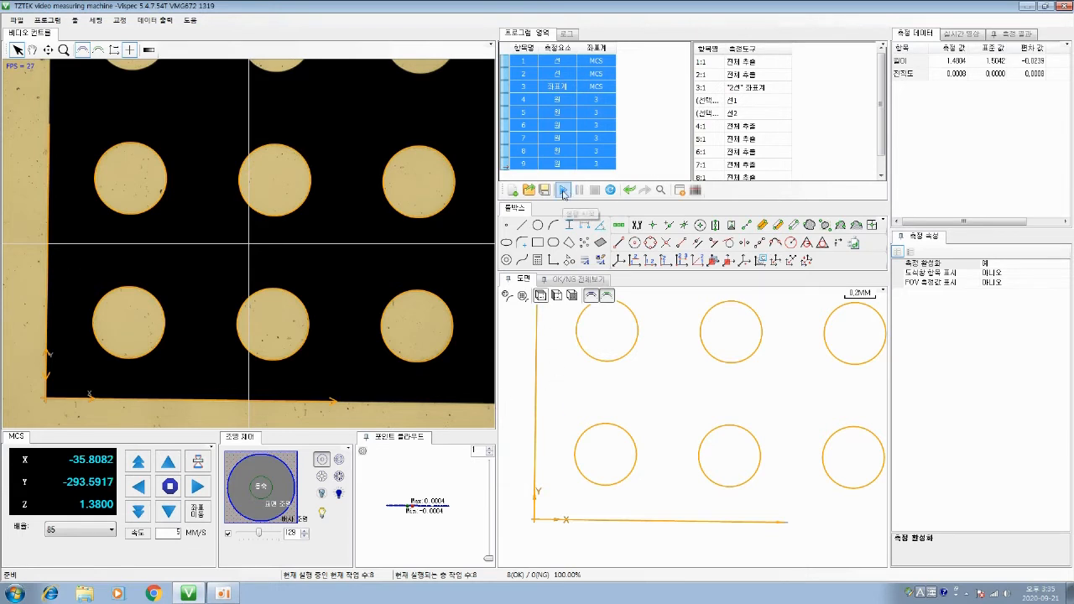
Run the one-shot measurement program, manually remeasuring the plate's bottom edge and left edge so the coordinate system and six circles are measured.
{"action": "left_click", "coordinate": [564, 191]}
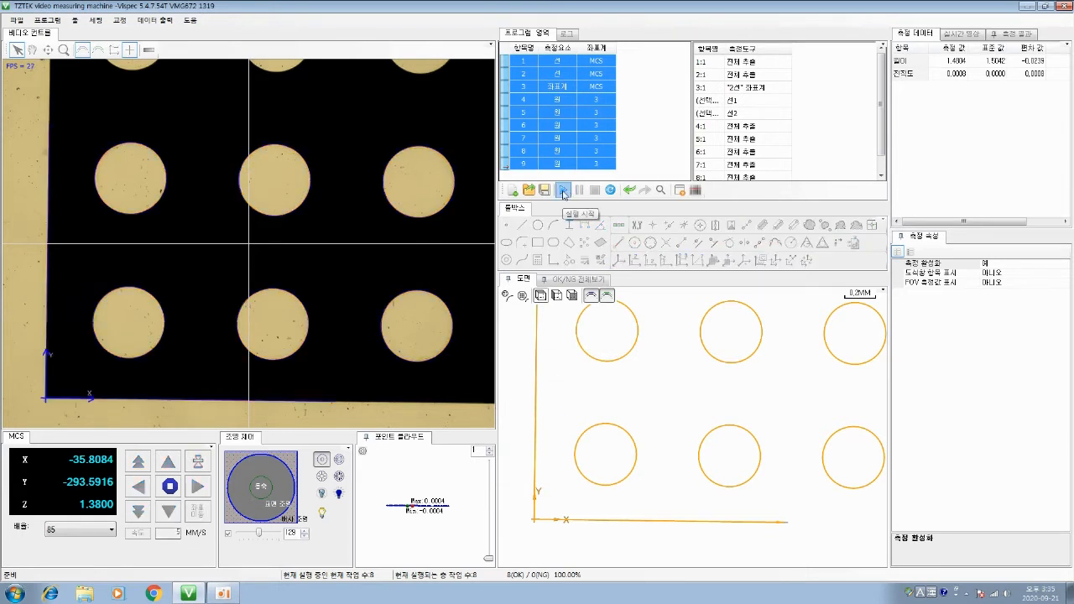
{"action": "left_click", "coordinate": [69, 401]}
{"action": "left_click", "coordinate": [338, 397]}
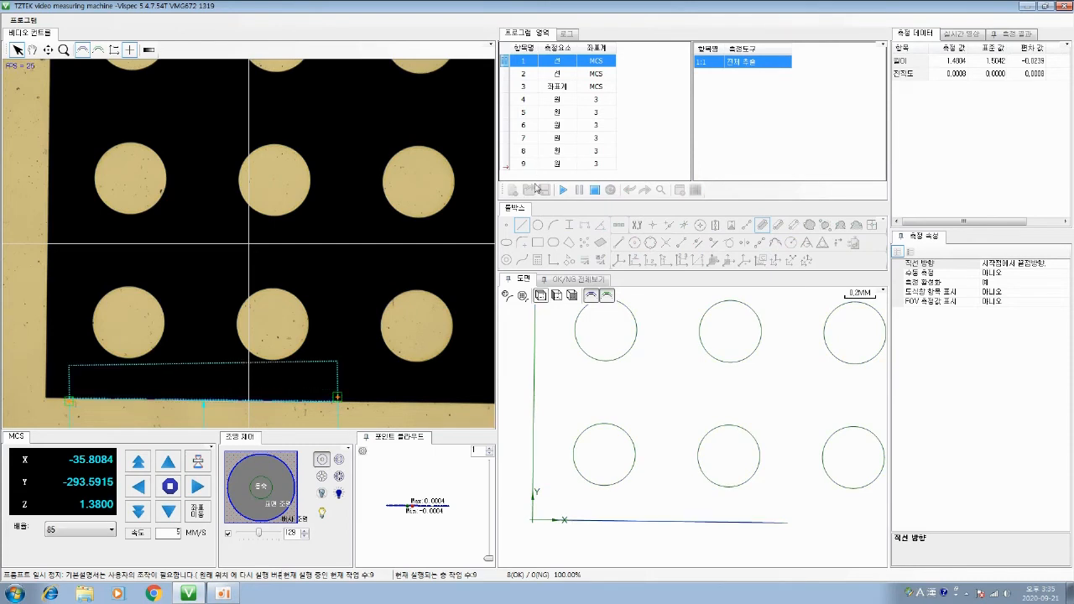
{"action": "left_click", "coordinate": [560, 196]}
{"action": "left_click", "coordinate": [52, 124]}
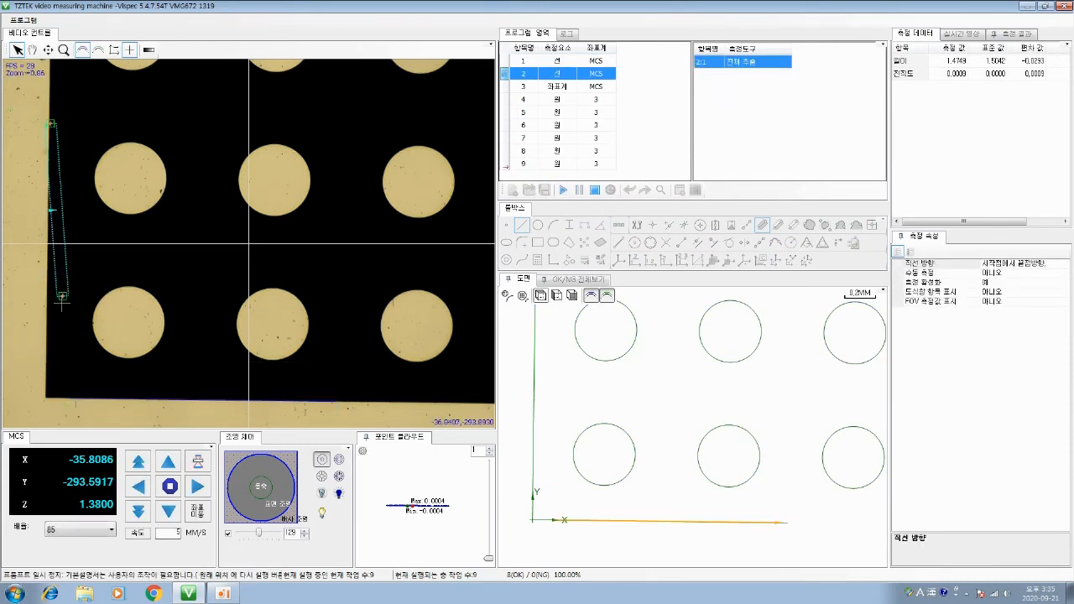
{"action": "left_click", "coordinate": [51, 359]}
{"action": "left_click", "coordinate": [563, 190]}
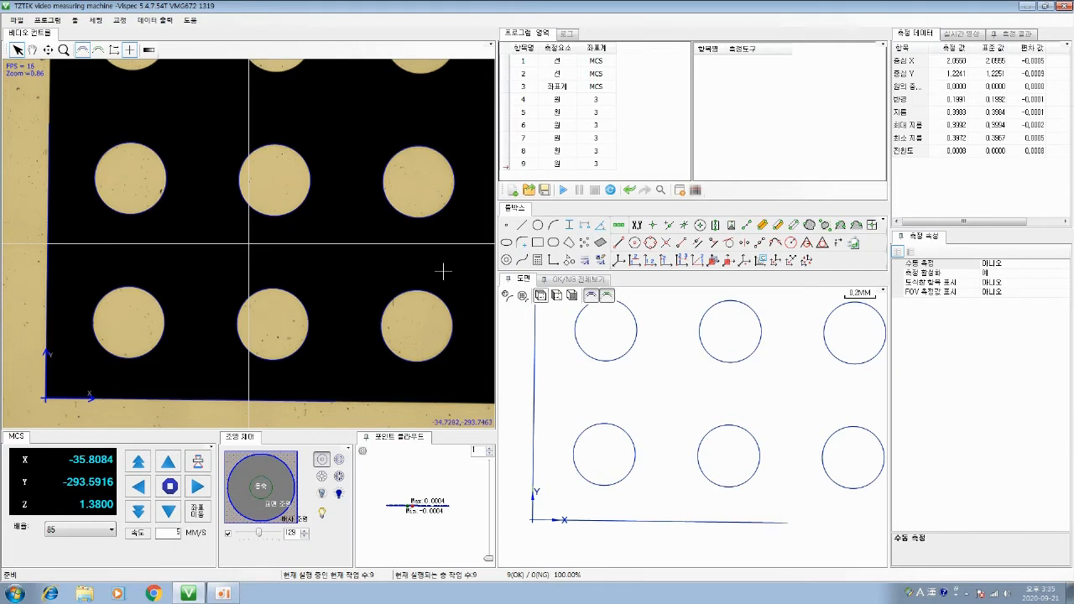
View the whole plate at magnification 27 to examine its circle grid, and return the magnification to 85.
{"action": "left_click", "coordinate": [534, 332]}
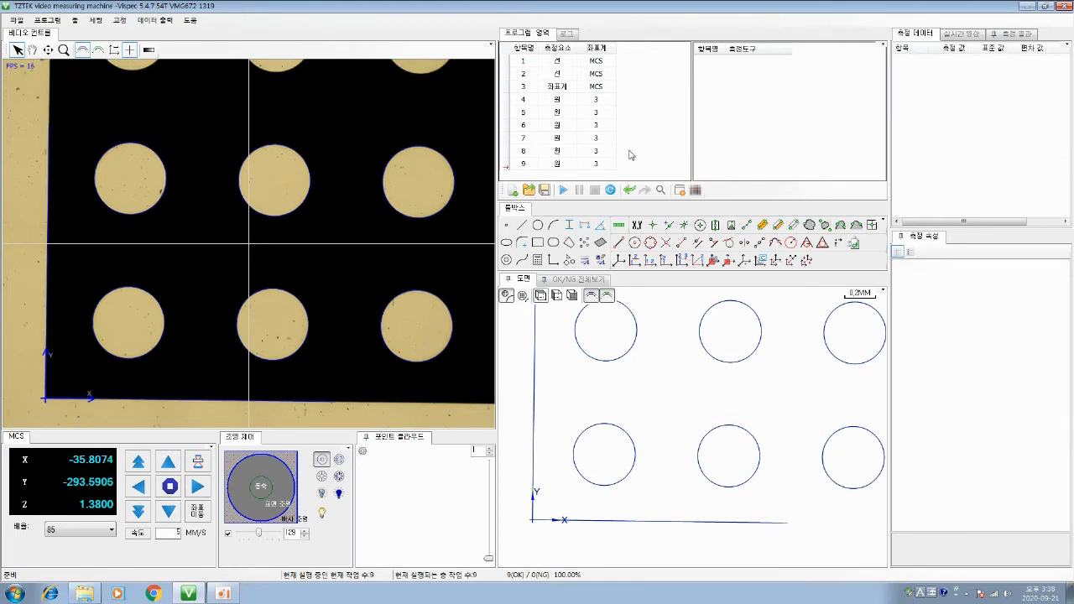
{"action": "left_click", "coordinate": [83, 530]}
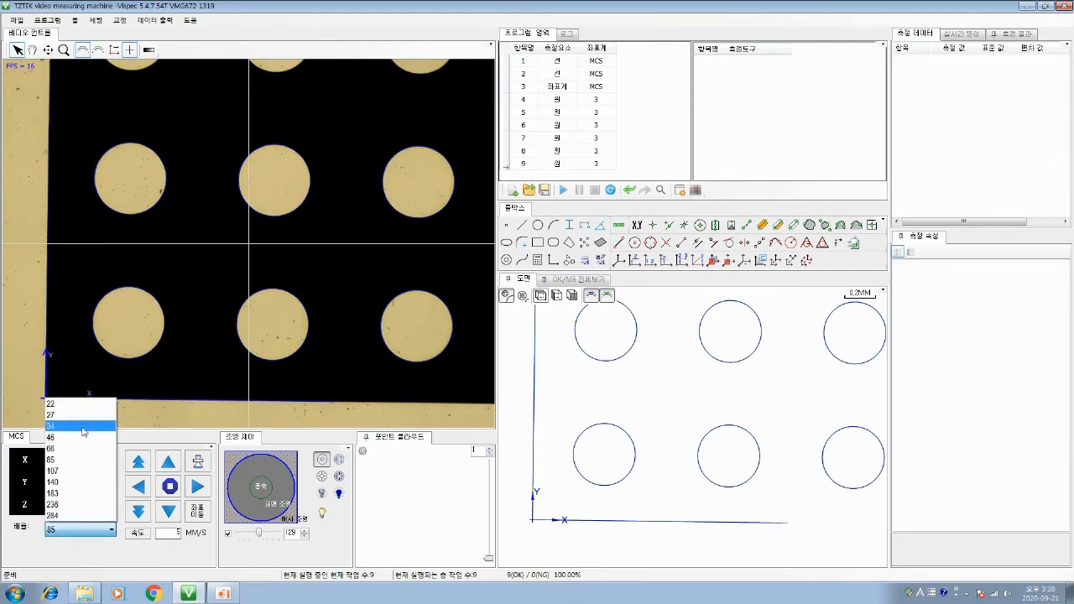
{"action": "left_click", "coordinate": [85, 415]}
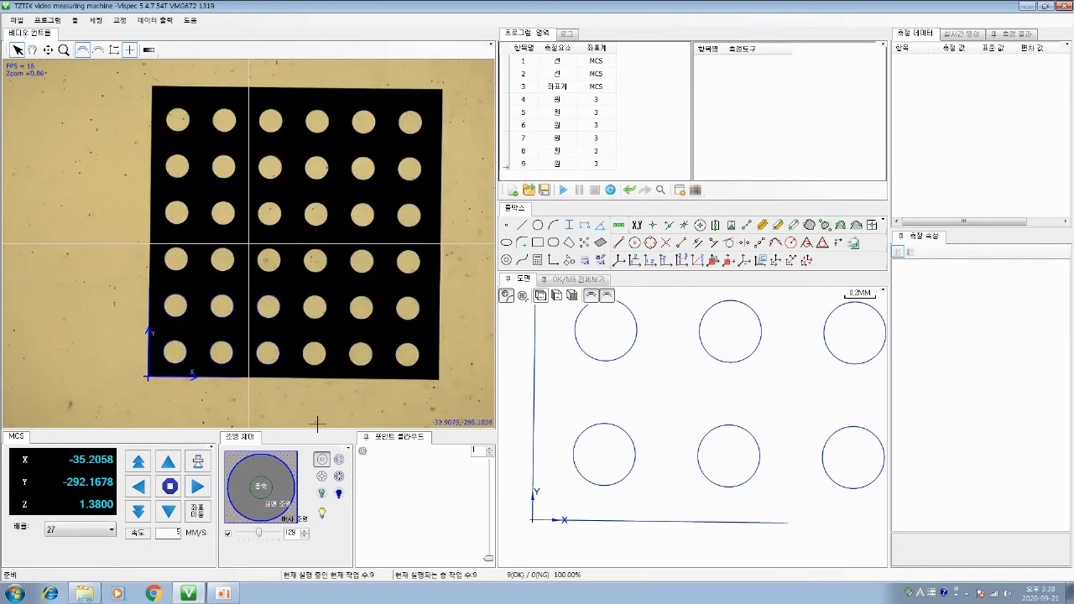
{"action": "left_click", "coordinate": [97, 531]}
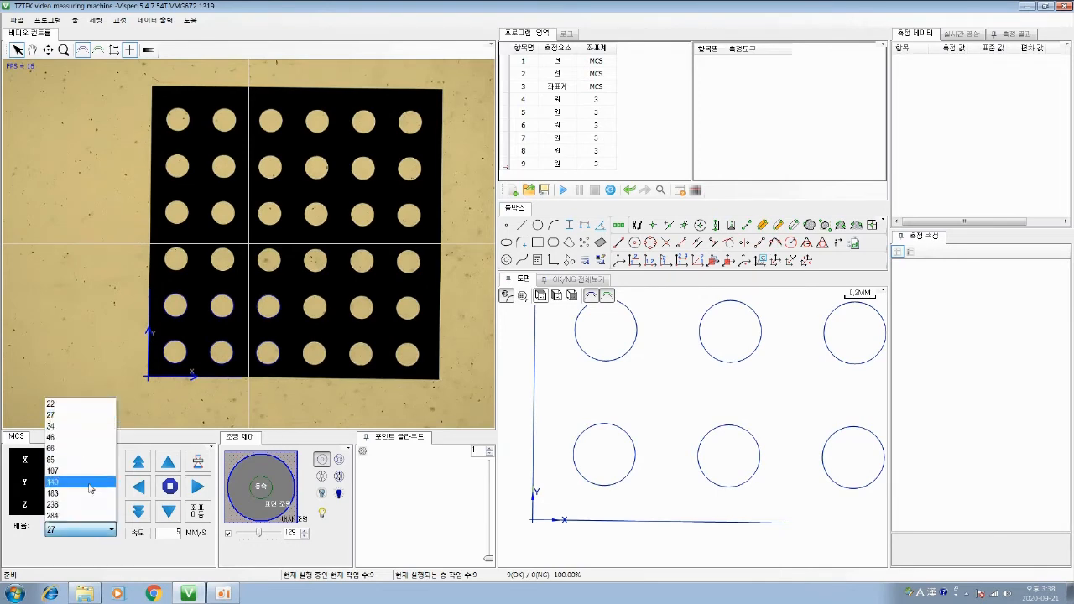
{"action": "left_click", "coordinate": [84, 460]}
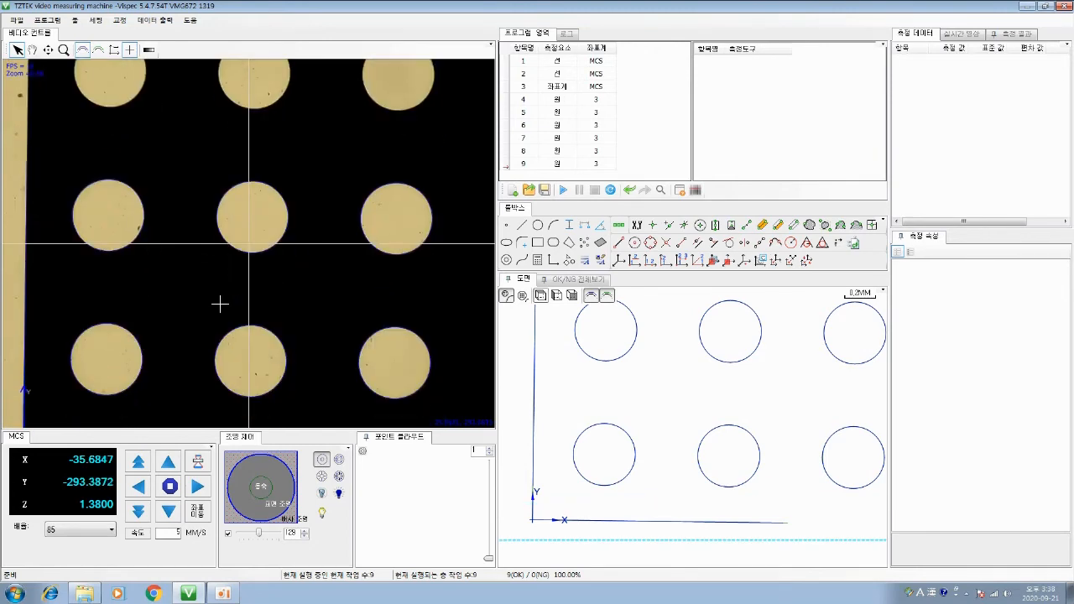
Move the stage to circle 5's position and copy all six circles in 좌표계3 with X 0, Y 1.6 mm and count 2.
{"action": "left_click", "coordinate": [563, 113]}
{"action": "right_click", "coordinate": [564, 112]}
{"action": "left_click", "coordinate": [589, 120]}
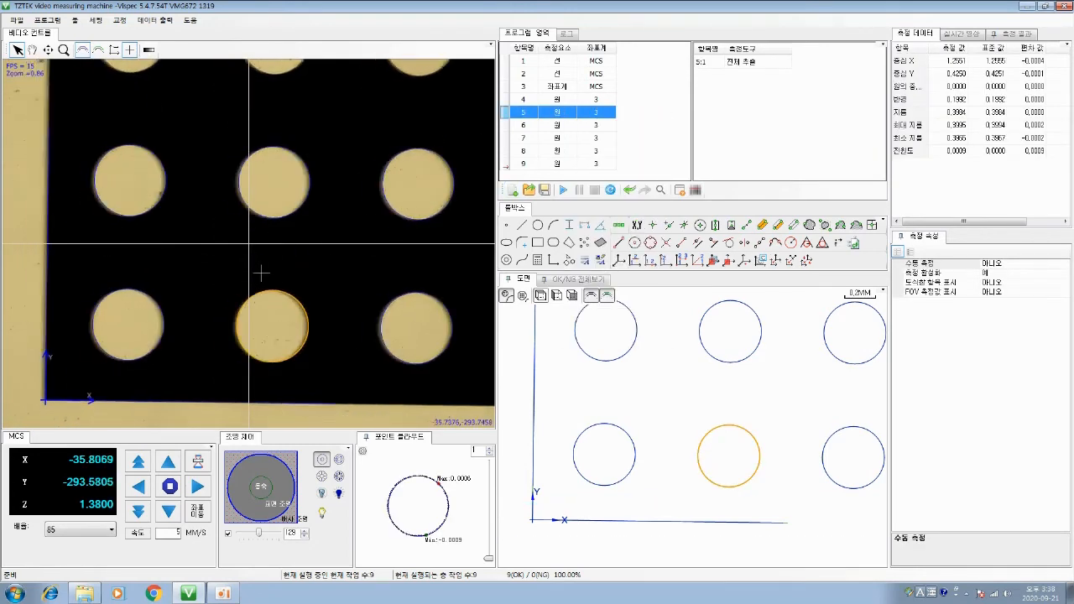
{"action": "left_click_drag", "start_coordinate": [75, 130], "coordinate": [477, 378]}
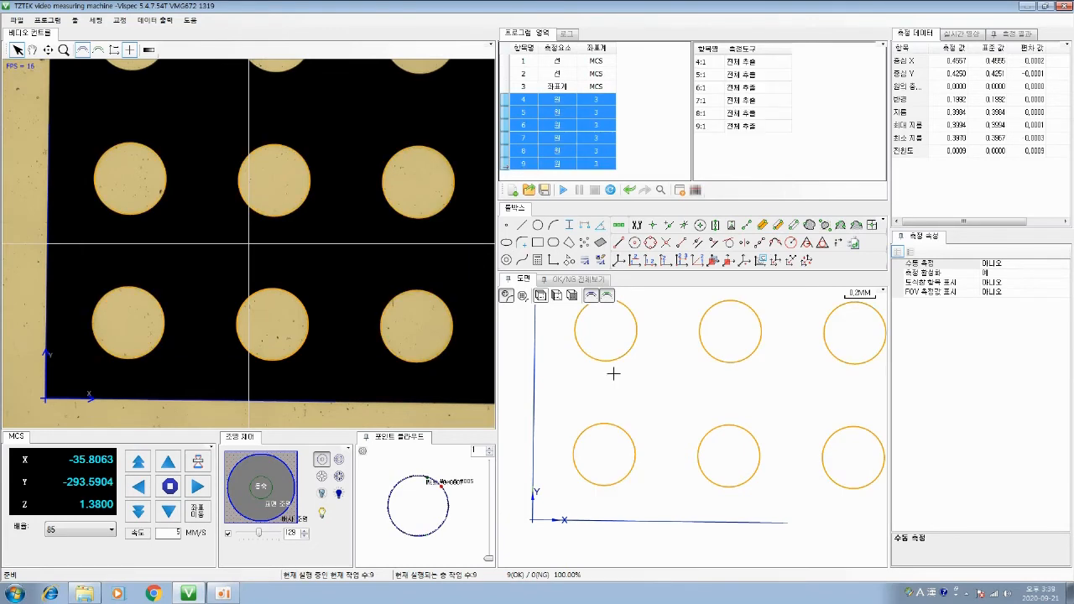
{"action": "right_click", "coordinate": [571, 154]}
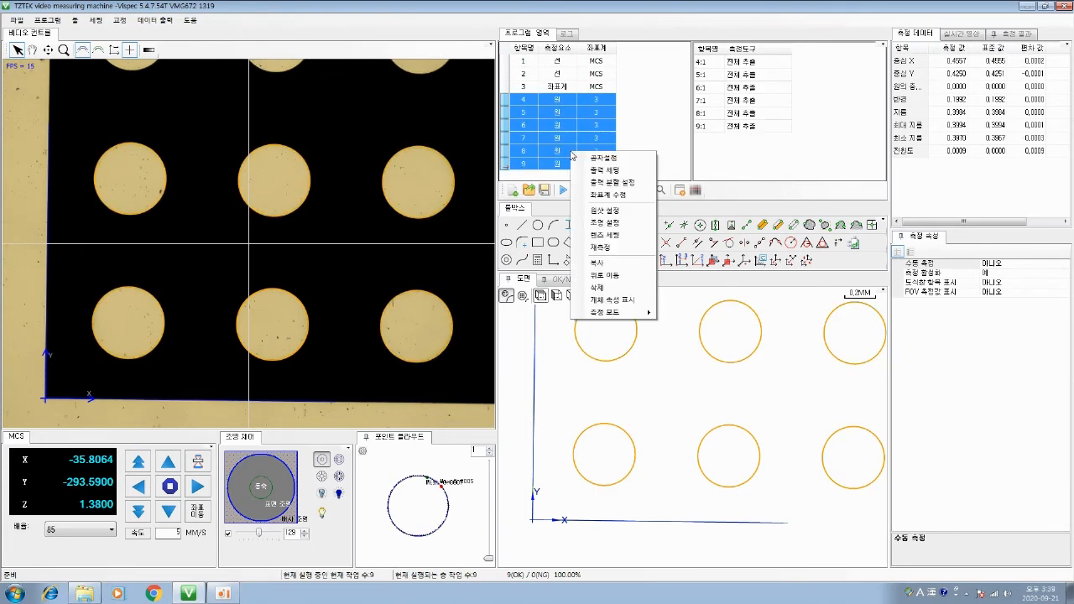
{"action": "left_click", "coordinate": [621, 264]}
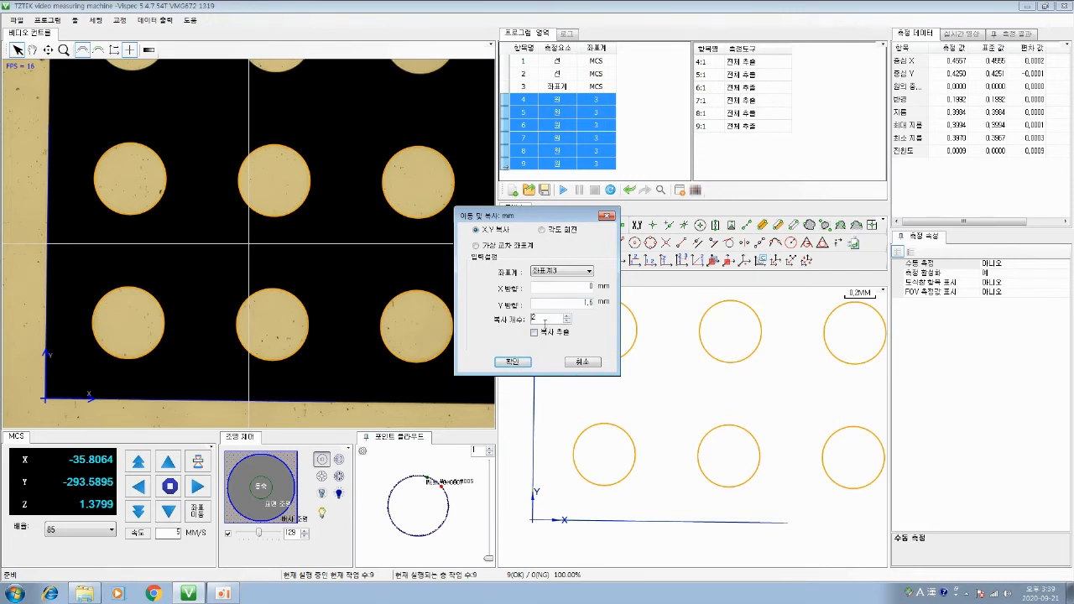
{"action": "left_click", "coordinate": [513, 363]}
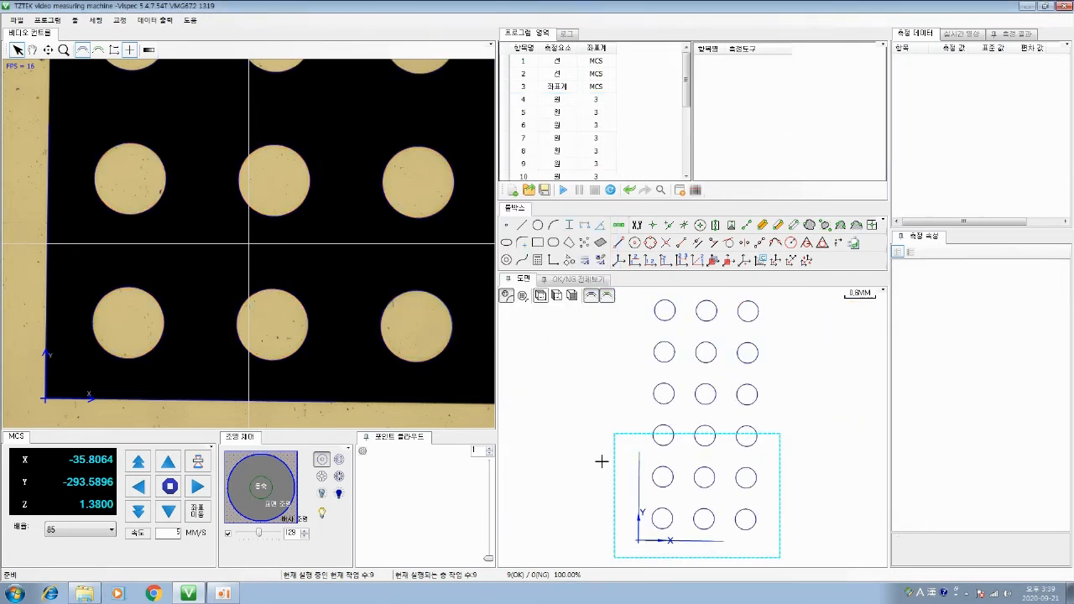
Highlight each two-row circle group in the drawing and check all copied circles against the plate at magnification 22.
{"action": "left_click_drag", "start_coordinate": [648, 462], "coordinate": [765, 535]}
{"action": "left_click_drag", "start_coordinate": [639, 380], "coordinate": [769, 448]}
{"action": "left_click_drag", "start_coordinate": [642, 298], "coordinate": [769, 369]}
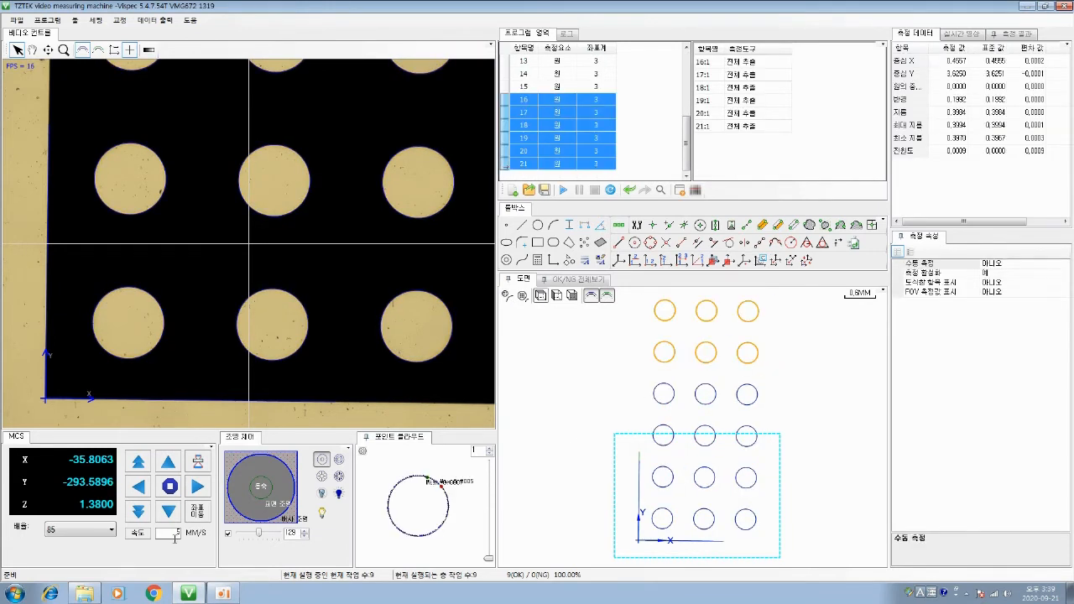
{"action": "left_click", "coordinate": [107, 532]}
{"action": "left_click", "coordinate": [59, 409]}
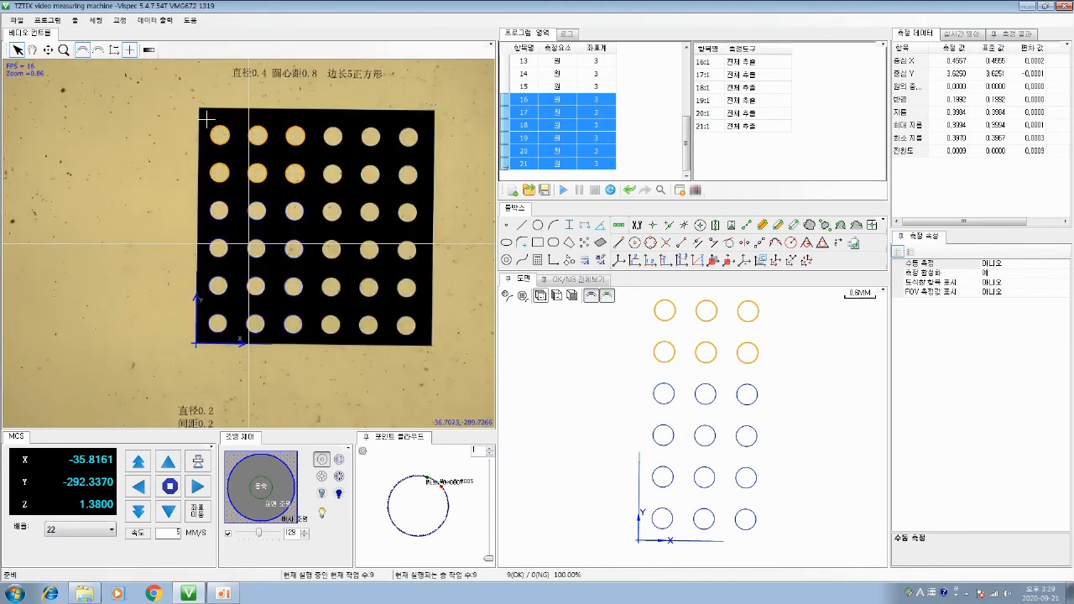
{"action": "left_click_drag", "start_coordinate": [208, 120], "coordinate": [282, 274]}
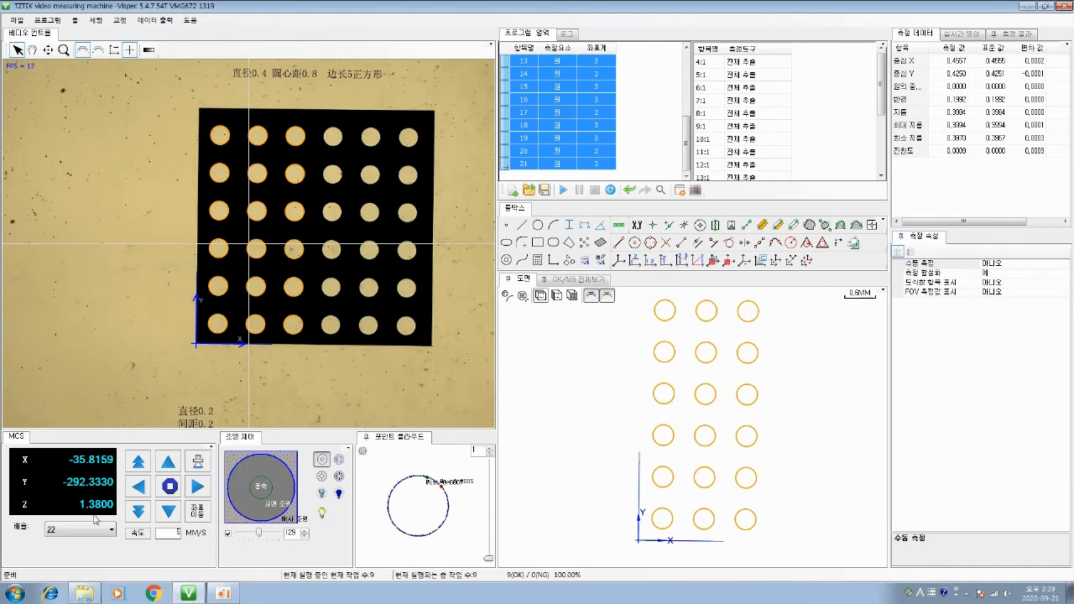
Set the magnification back to 85 and move the stage to the position of circle element 4.
{"action": "left_click", "coordinate": [76, 532]}
{"action": "left_click", "coordinate": [63, 513]}
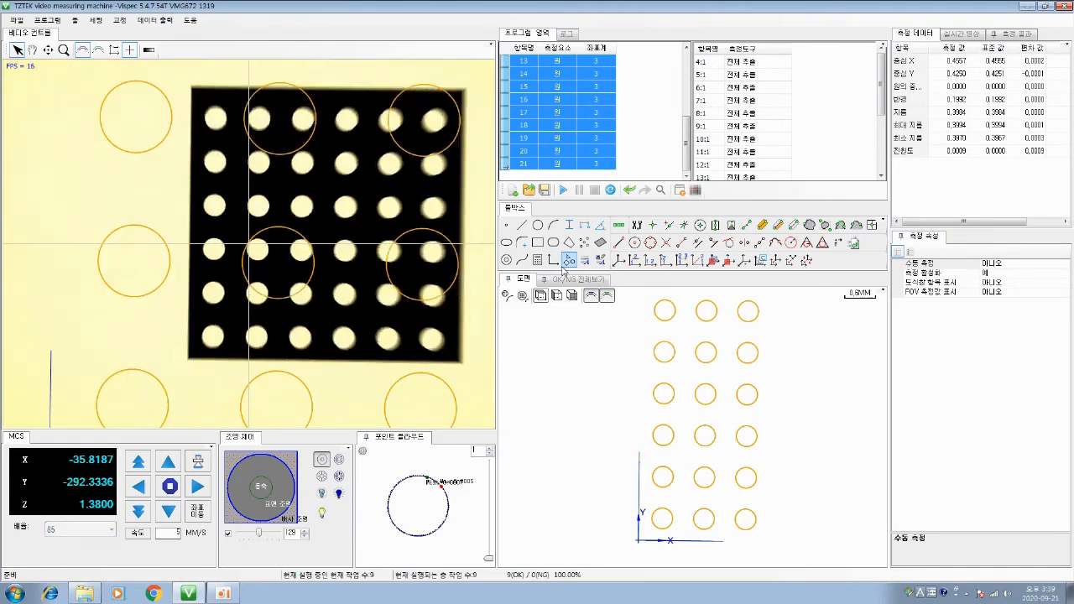
{"action": "left_click", "coordinate": [431, 327]}
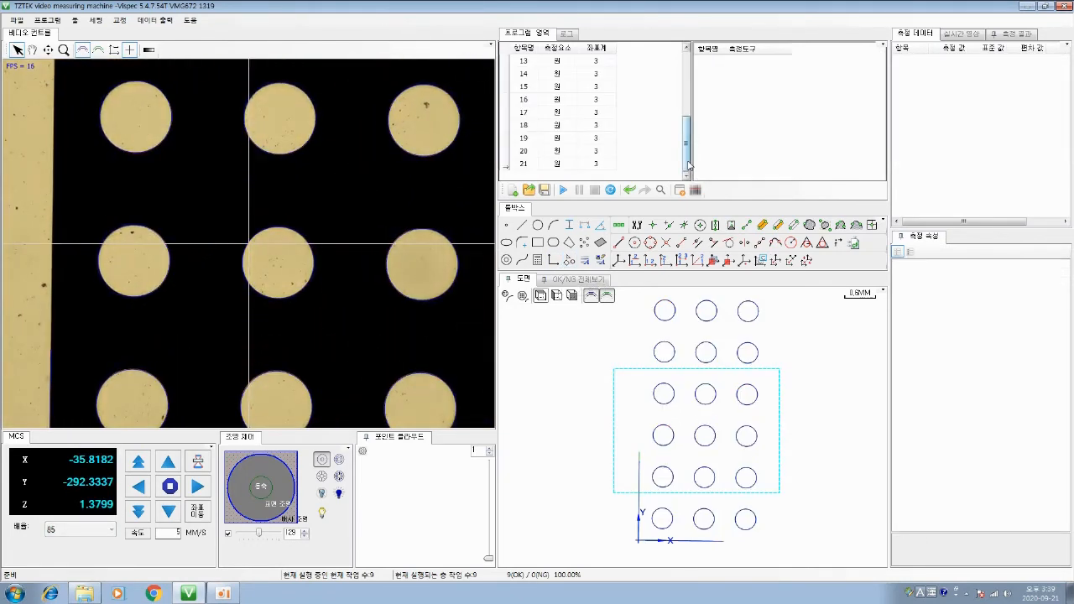
{"action": "left_click_drag", "start_coordinate": [688, 164], "coordinate": [689, 102]}
{"action": "right_click", "coordinate": [581, 99]}
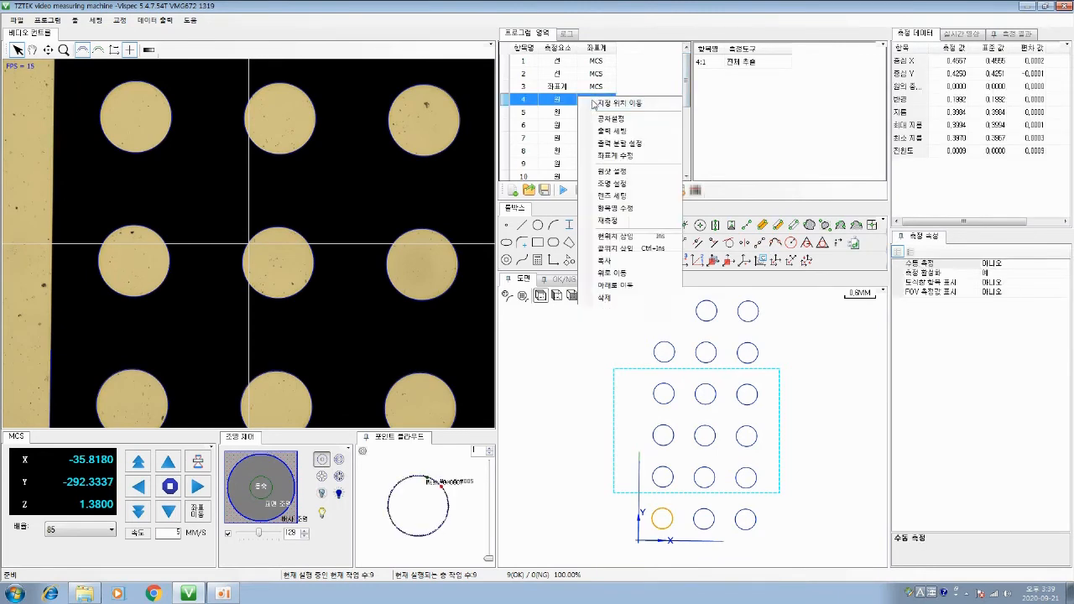
{"action": "left_click", "coordinate": [594, 104]}
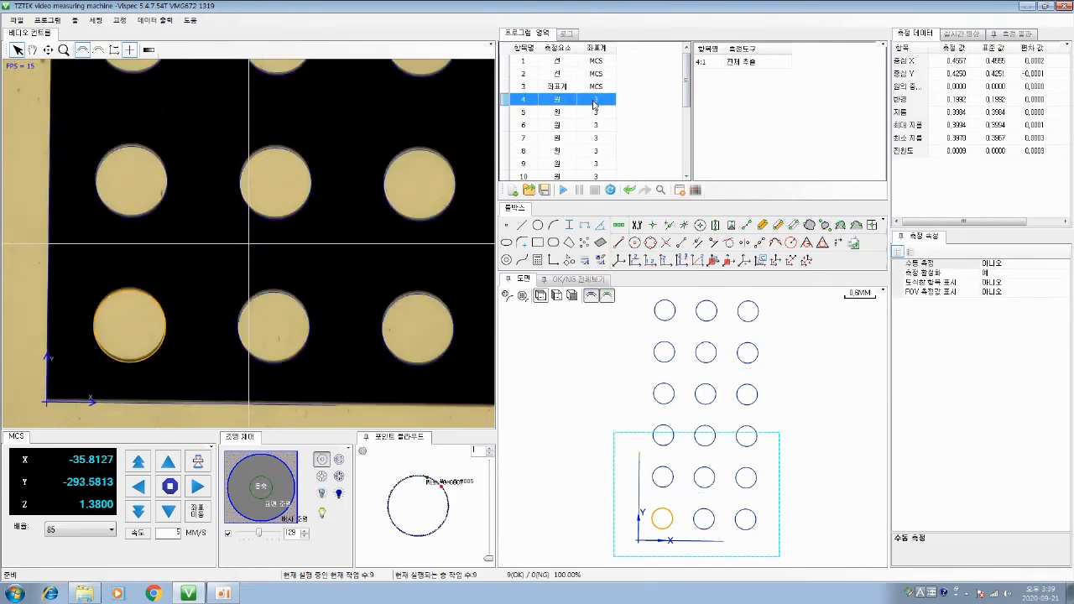
{"action": "left_click", "coordinate": [11, 115]}
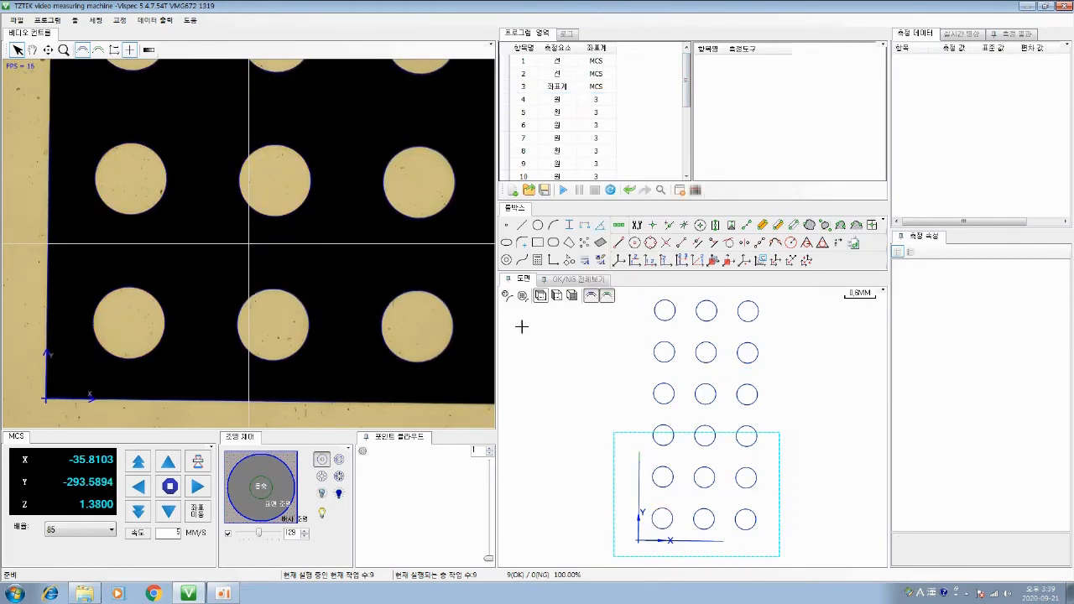
Select all 18 circles and copy them once in 좌표계3 with X 2.4 mm and Y 0.
{"action": "mouse_move", "coordinate": [652, 297]}
{"action": "left_mouse_down"}
{"action": "mouse_move", "coordinate": [738, 514]}
{"action": "mouse_move", "coordinate": [764, 529]}
{"action": "left_mouse_up"}
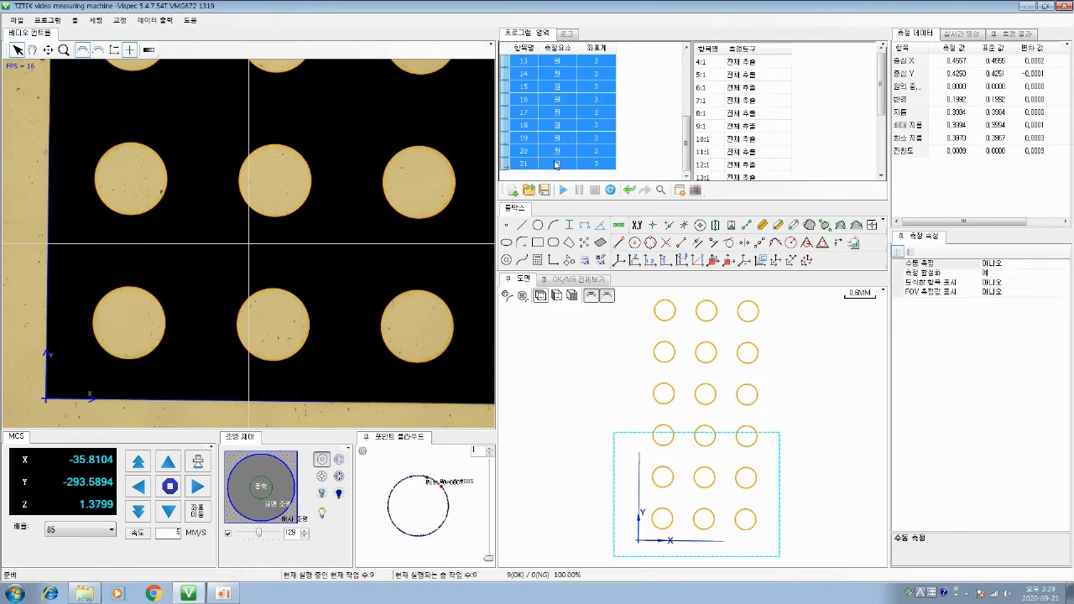
{"action": "right_click", "coordinate": [556, 164]}
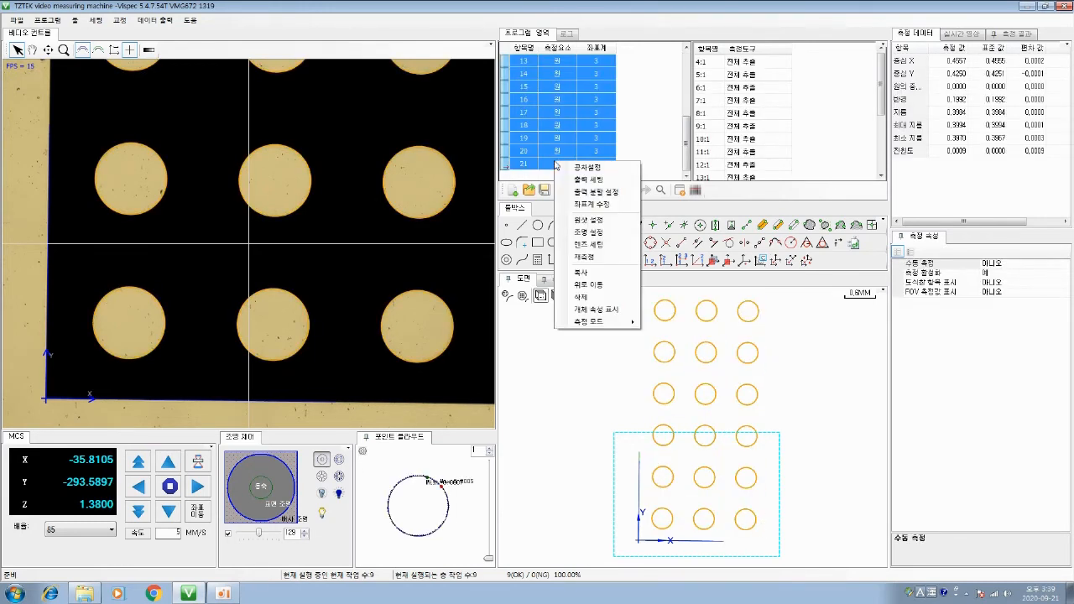
{"action": "left_click", "coordinate": [607, 271]}
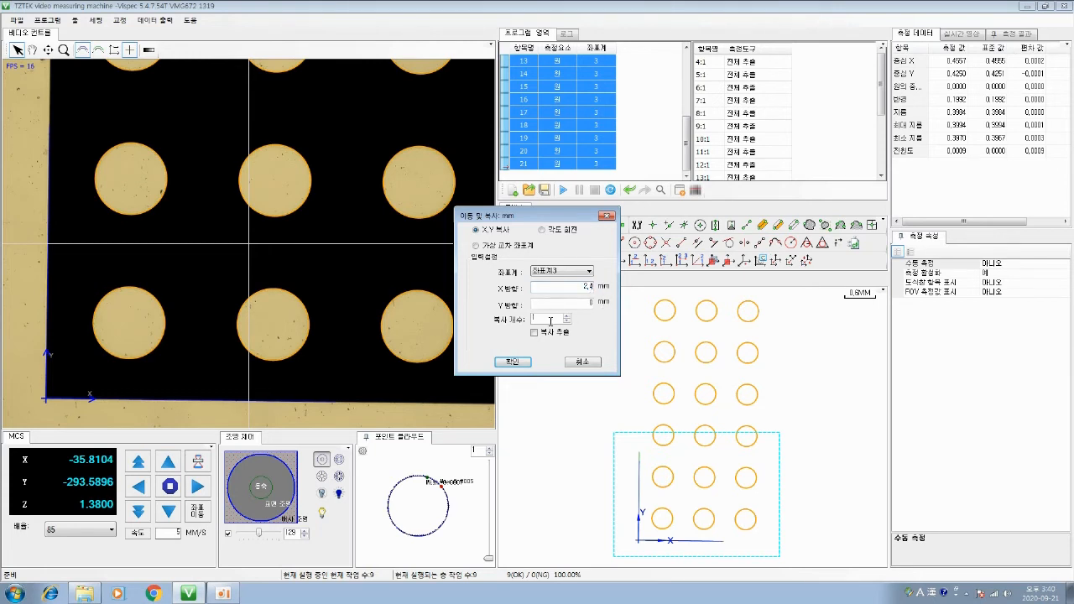
{"action": "left_click", "coordinate": [512, 364]}
Check the full six-by-six circle grid in the drawing and against the plate at magnification 22.
{"action": "left_click_drag", "start_coordinate": [615, 403], "coordinate": [566, 403]}
{"action": "scroll", "coordinate": [567, 404], "scroll_direction": "down", "scroll_amount": 1}
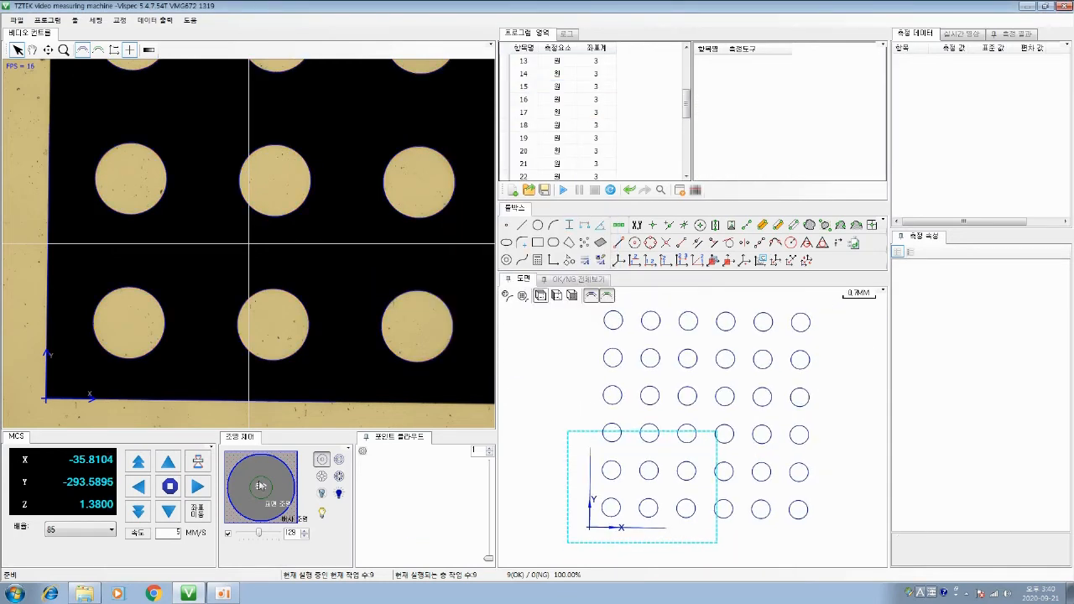
{"action": "left_click", "coordinate": [83, 533]}
{"action": "left_click", "coordinate": [75, 404]}
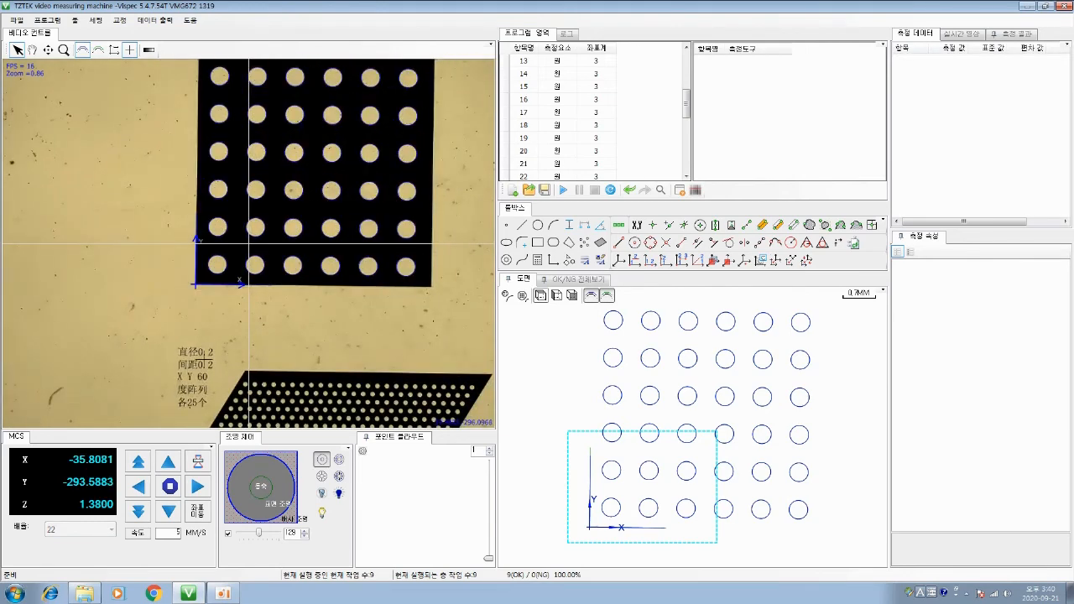
{"action": "left_click_drag", "start_coordinate": [308, 280], "coordinate": [295, 364]}
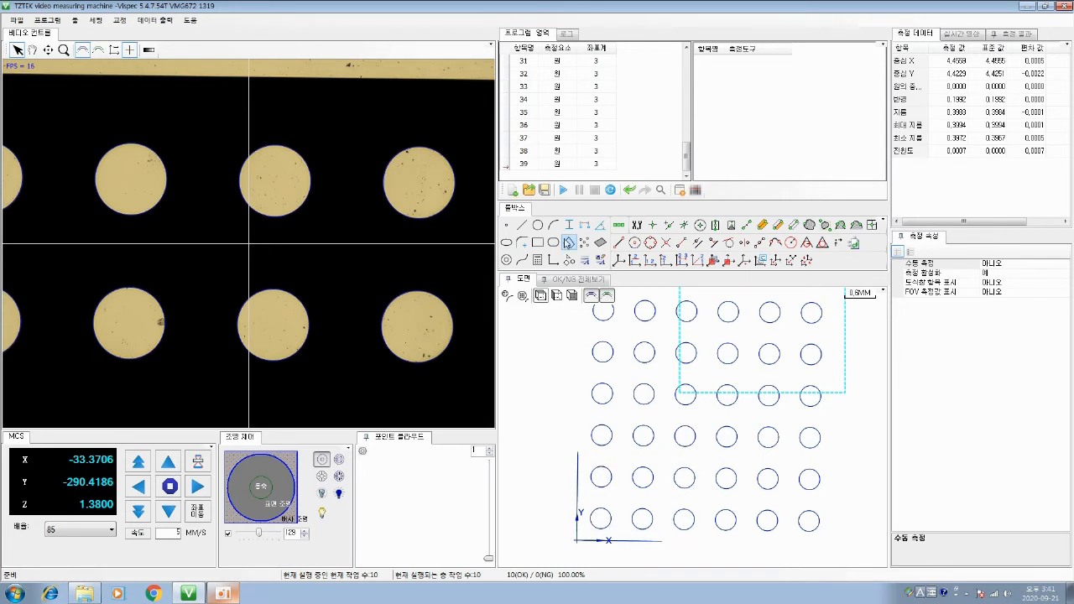
Run the full-grid program, manually remeasuring the plate's bottom edge and left edge so all 36 circles are measured.
{"action": "left_click", "coordinate": [562, 191]}
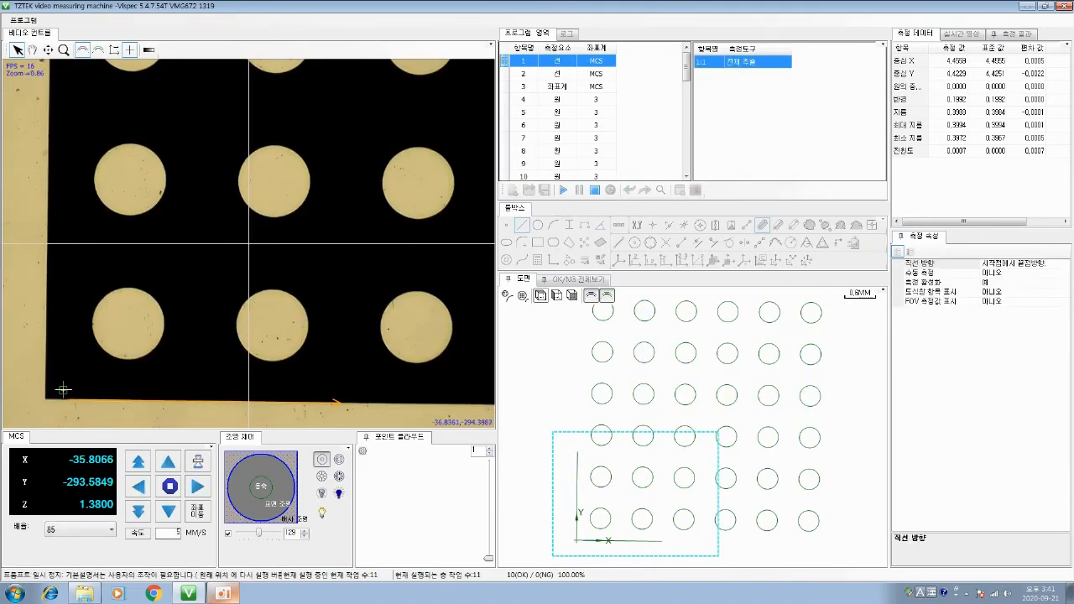
{"action": "left_click_drag", "start_coordinate": [67, 396], "coordinate": [337, 406]}
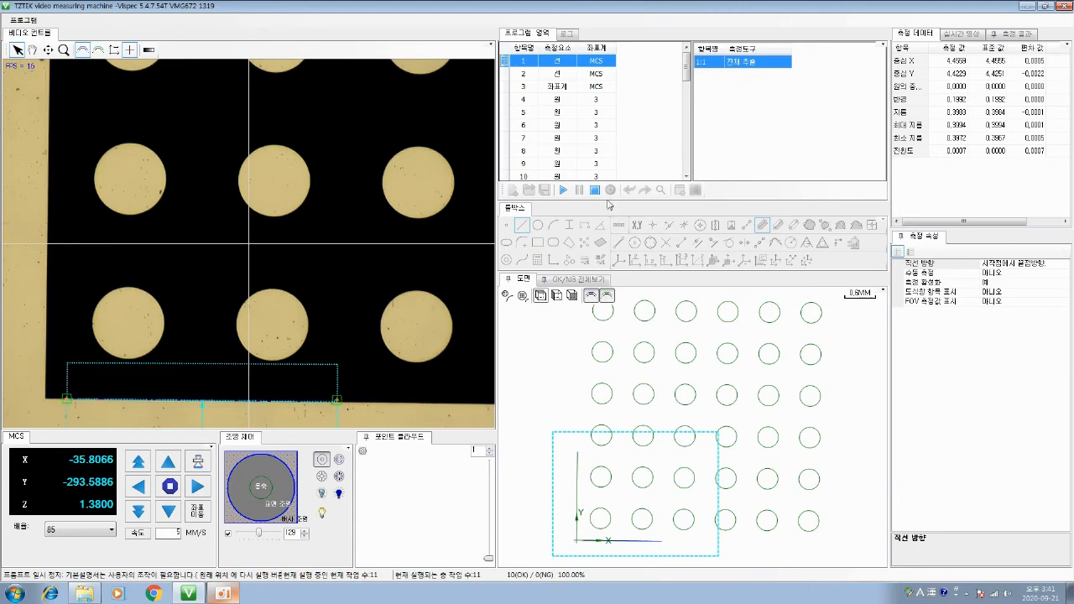
{"action": "left_click", "coordinate": [562, 190]}
{"action": "left_click_drag", "start_coordinate": [48, 102], "coordinate": [47, 359]}
{"action": "left_click", "coordinate": [563, 190]}
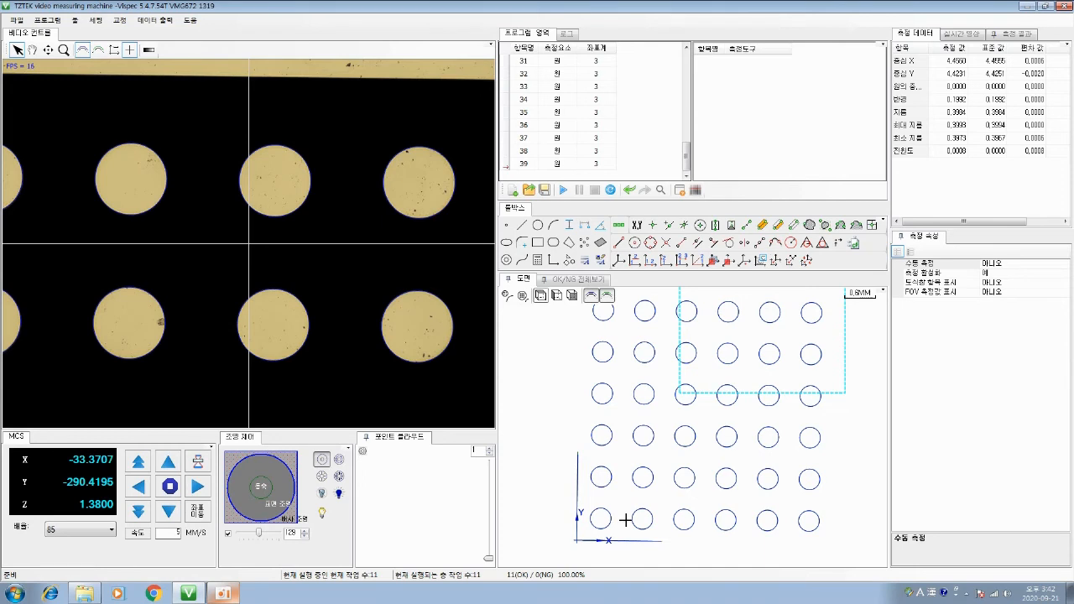
Review the size tolerance settings of circle element 4, the one nearest the origin of the grid, and close them without changes.
{"action": "left_click_drag", "start_coordinate": [586, 461], "coordinate": [698, 532]}
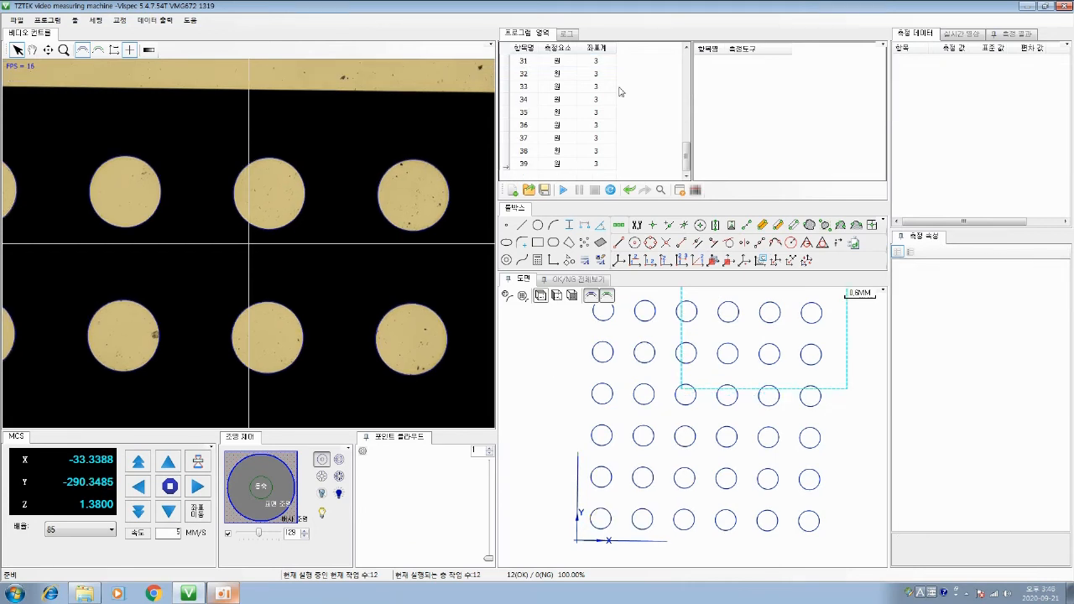
{"action": "left_click_drag", "start_coordinate": [687, 155], "coordinate": [697, 57]}
{"action": "left_click", "coordinate": [554, 99]}
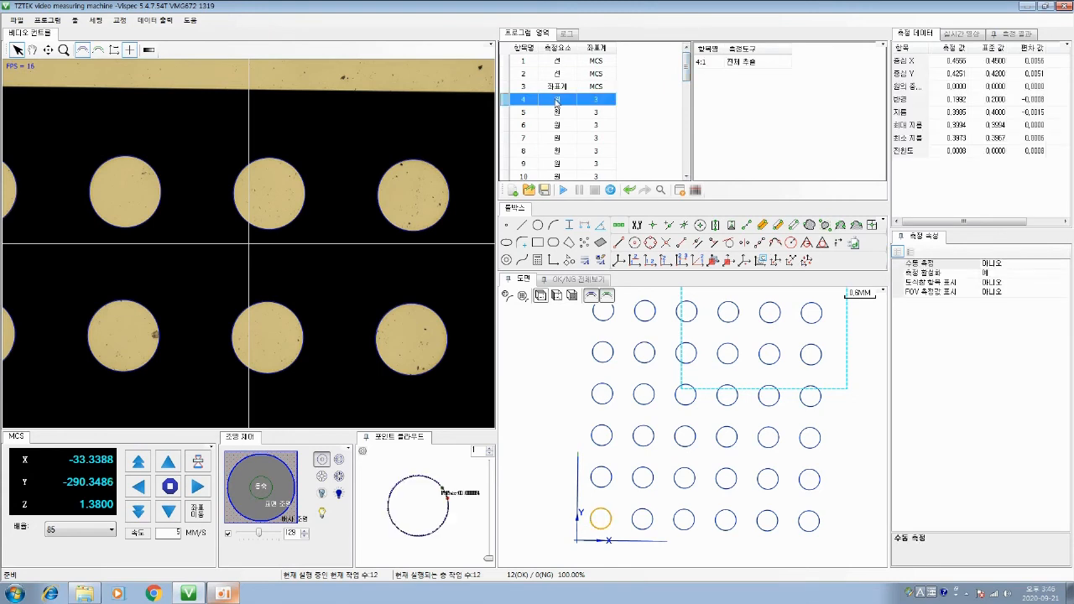
{"action": "right_click", "coordinate": [556, 99]}
{"action": "left_click", "coordinate": [592, 123]}
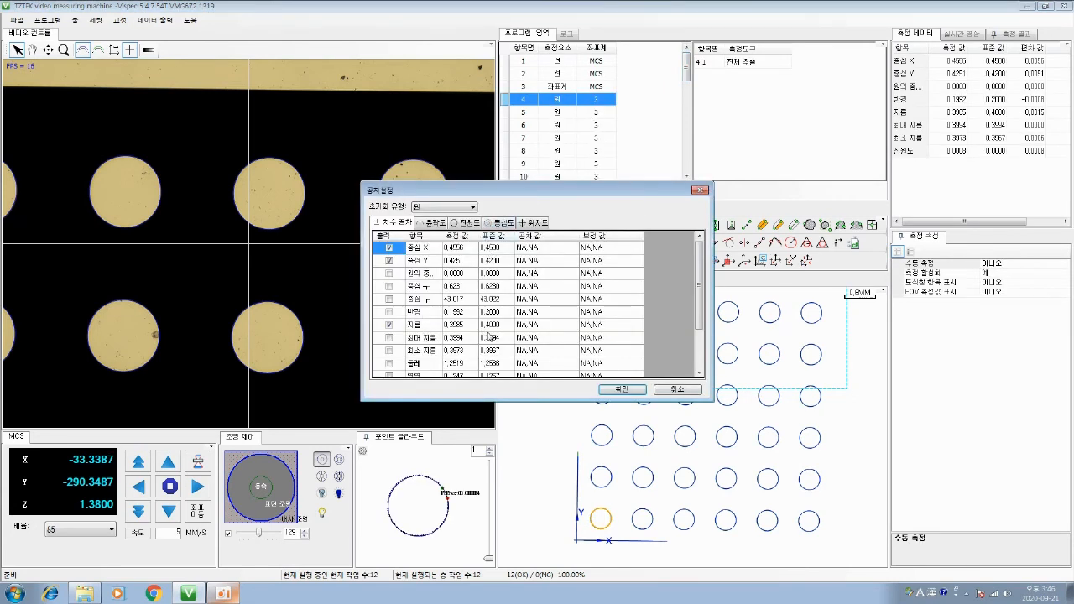
{"action": "left_click", "coordinate": [621, 390]}
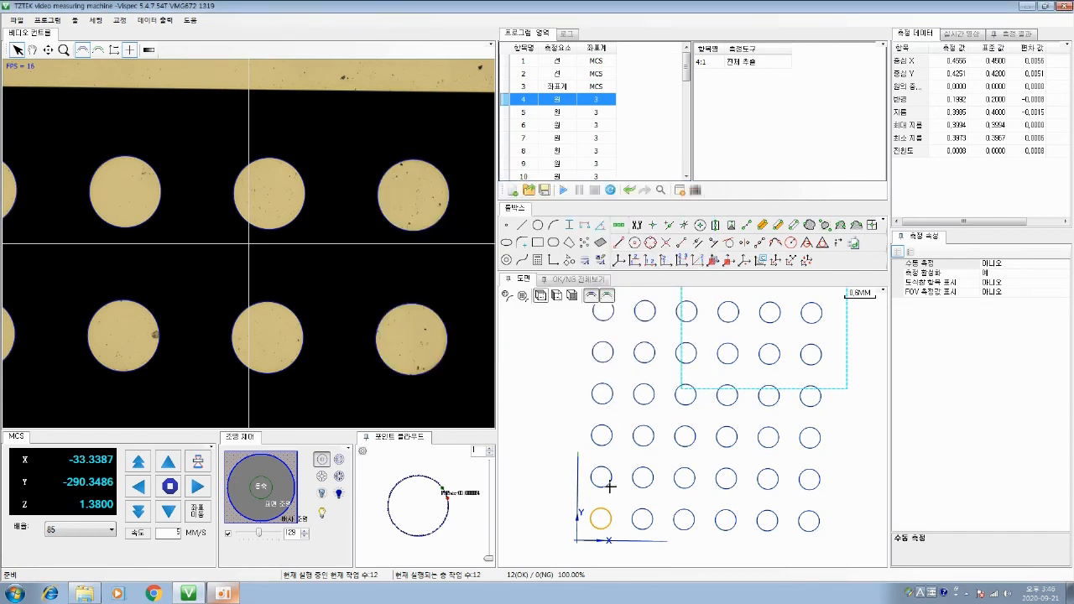
Examine the measured, nominal and deviation values of individual circles in the grid's outermost right column and of element 26 beside it.
{"action": "left_click", "coordinate": [811, 399]}
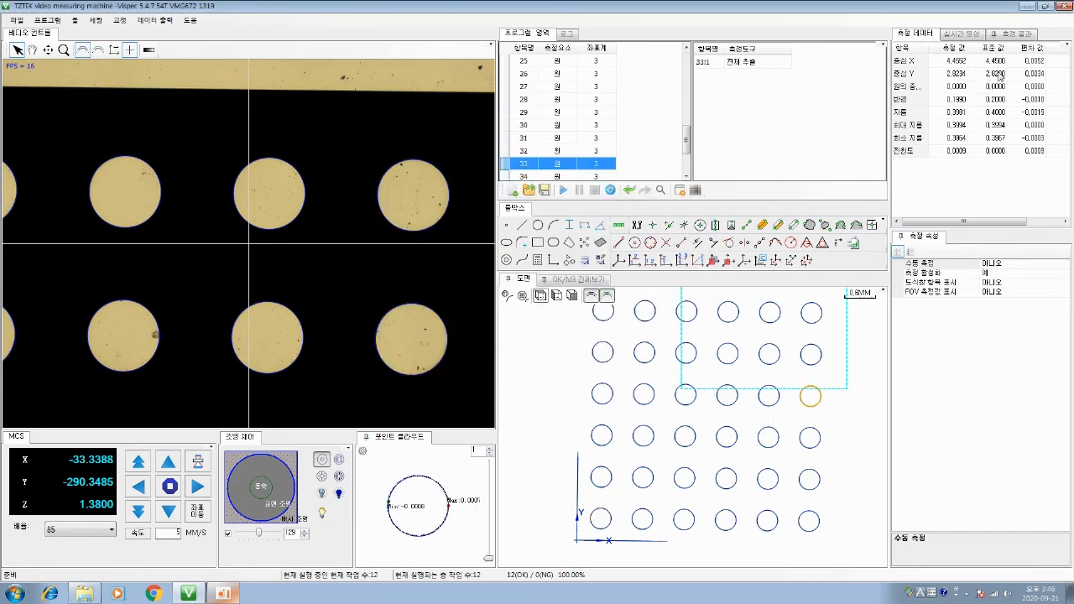
{"action": "left_click", "coordinate": [819, 355]}
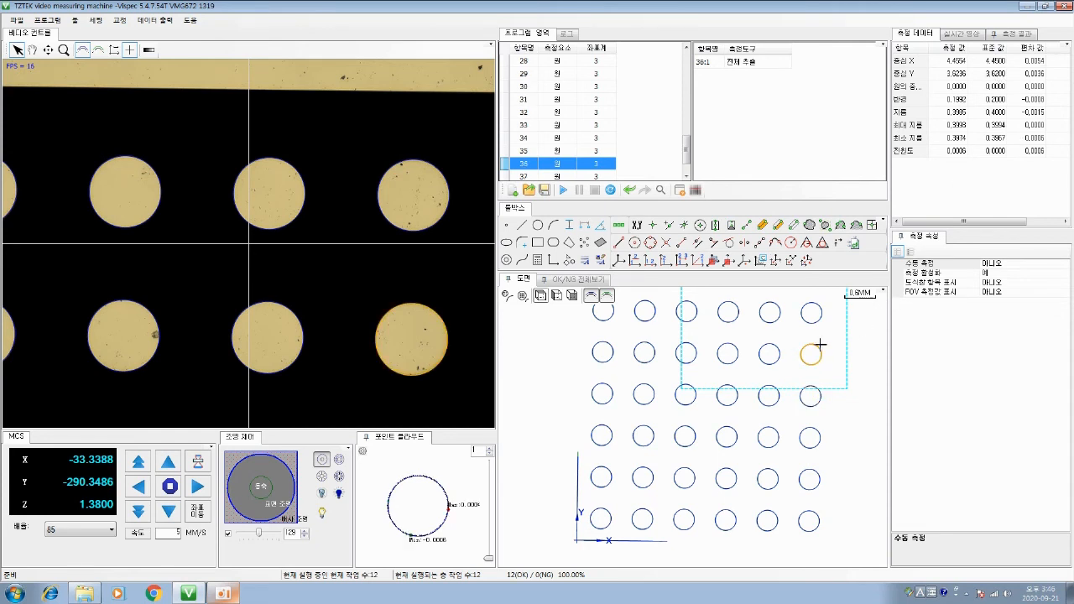
{"action": "left_click", "coordinate": [812, 316]}
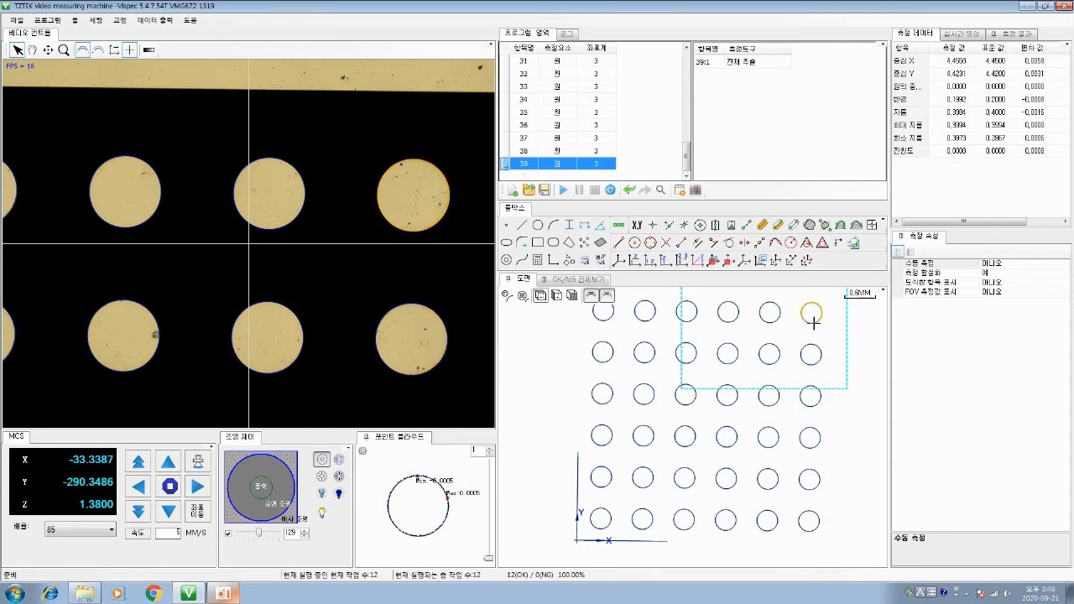
{"action": "left_click", "coordinate": [806, 438]}
{"action": "left_click", "coordinate": [799, 476]}
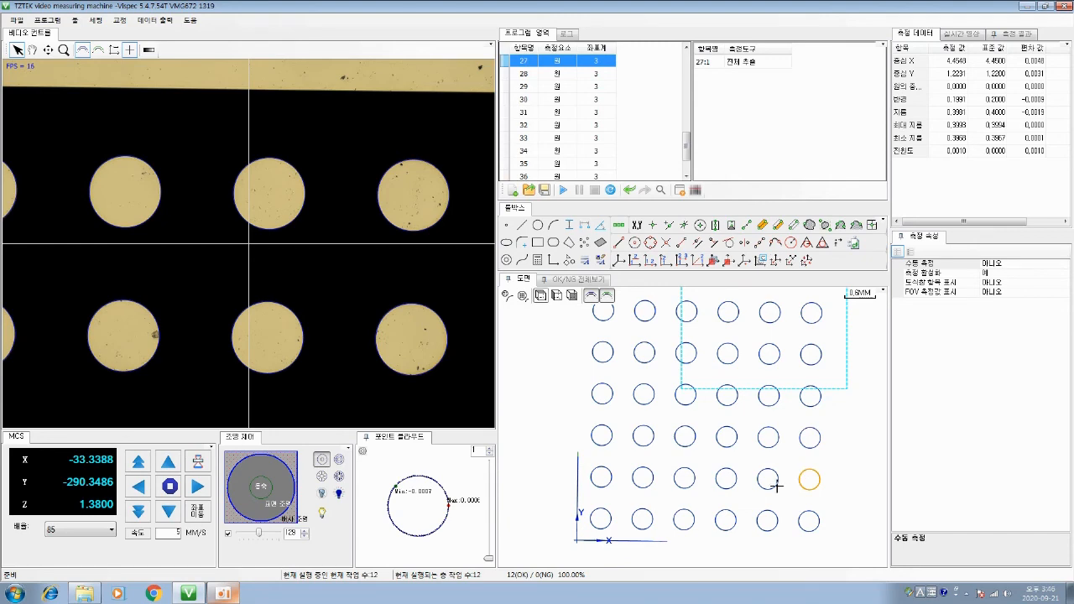
{"action": "left_click", "coordinate": [772, 480]}
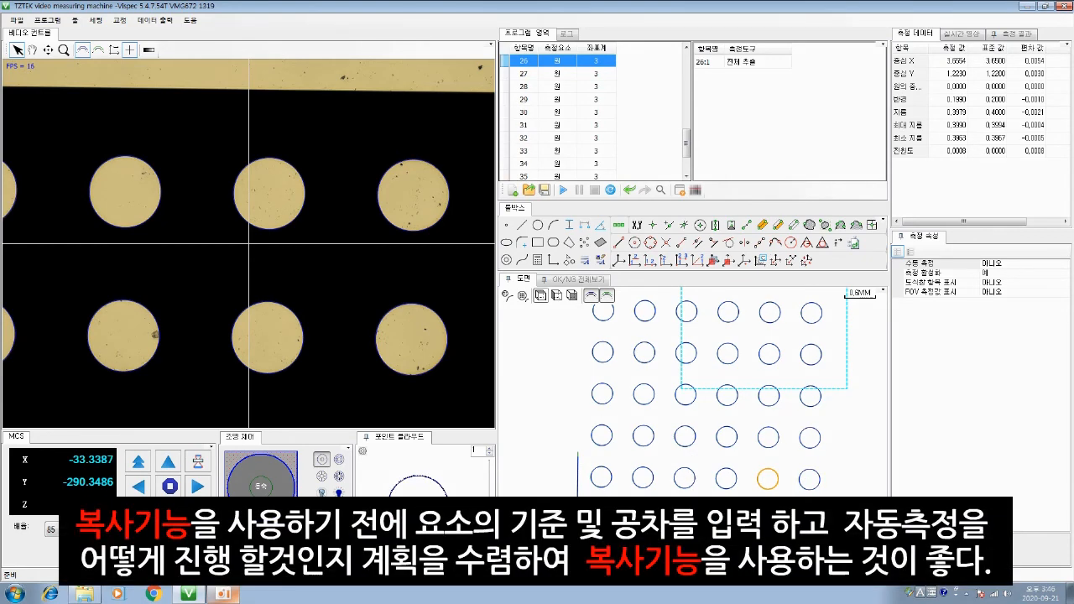
Examine circle element 4, the six-circle block nearest the origin (elements 4 to 9) and the copied block above it (elements 10 to 15).
{"action": "left_click", "coordinate": [610, 522]}
{"action": "left_click", "coordinate": [602, 520]}
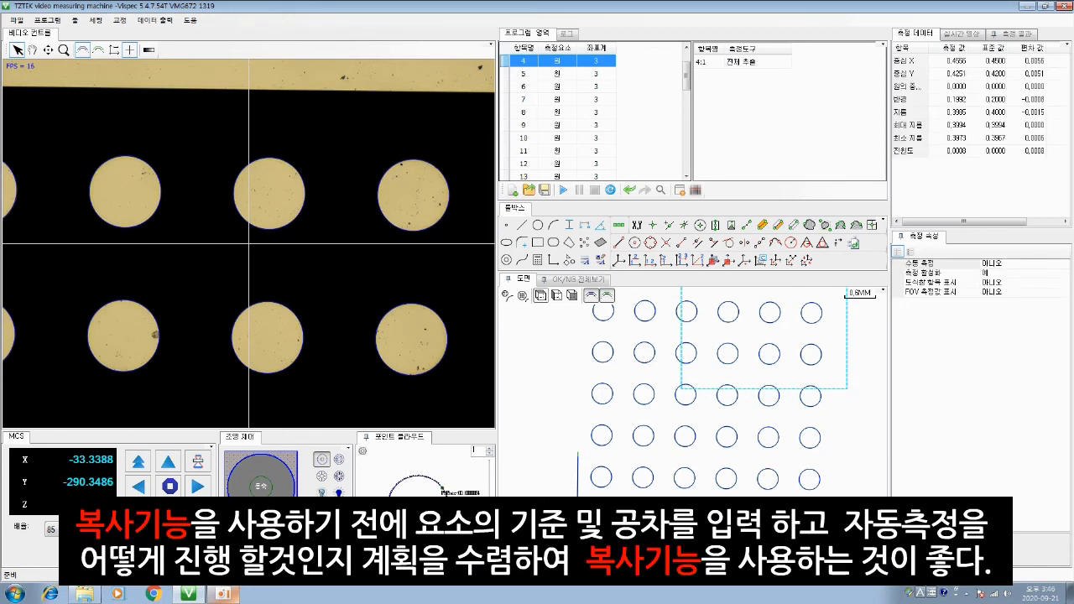
{"action": "left_click_drag", "start_coordinate": [585, 463], "coordinate": [695, 533]}
{"action": "left_click_drag", "start_coordinate": [593, 380], "coordinate": [702, 446]}
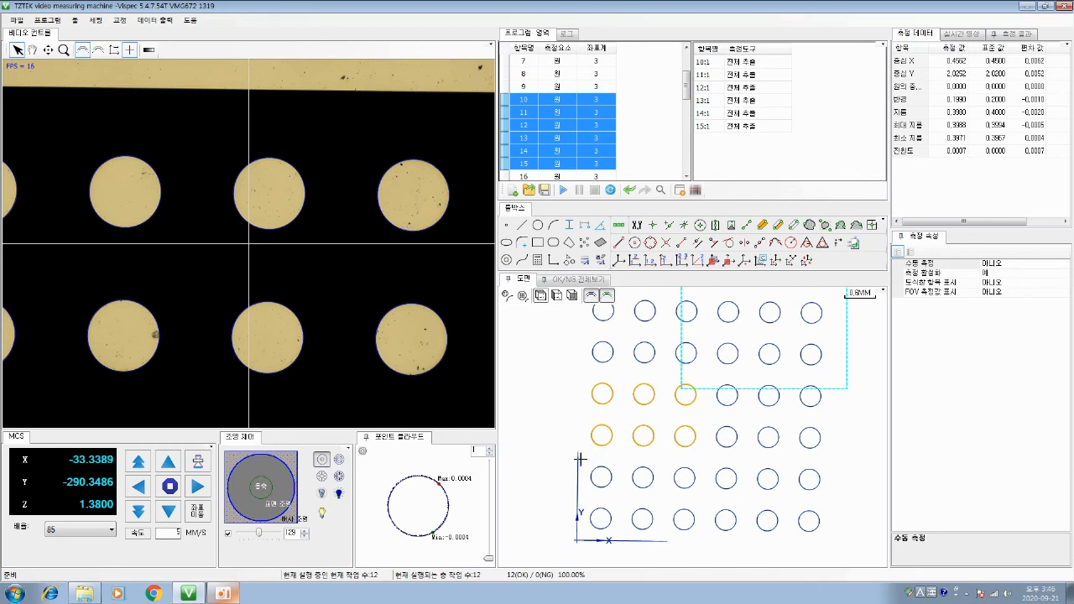
{"action": "left_click_drag", "start_coordinate": [583, 460], "coordinate": [697, 535]}
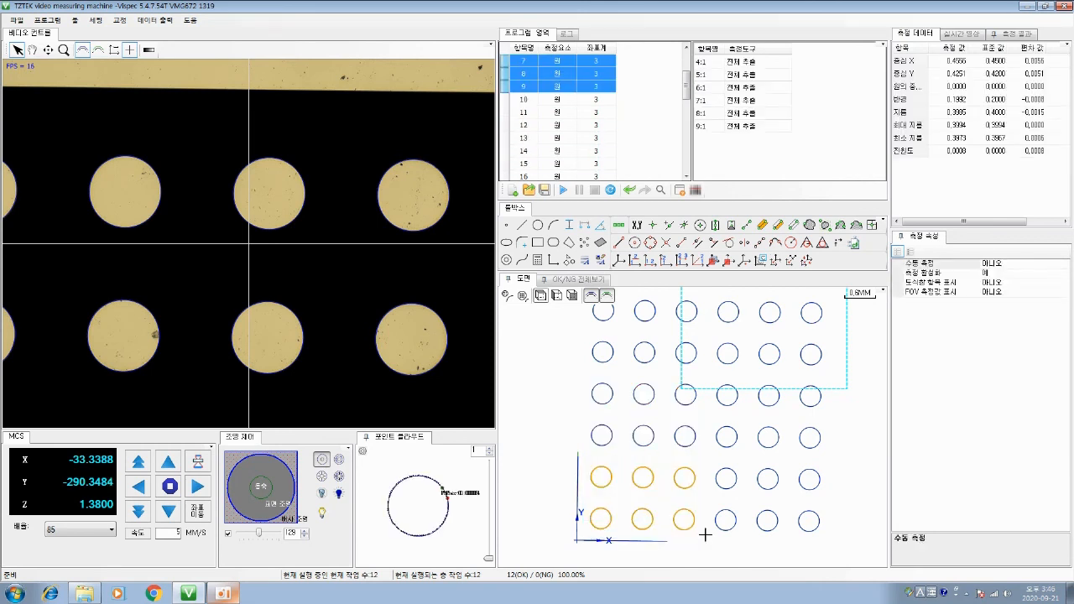